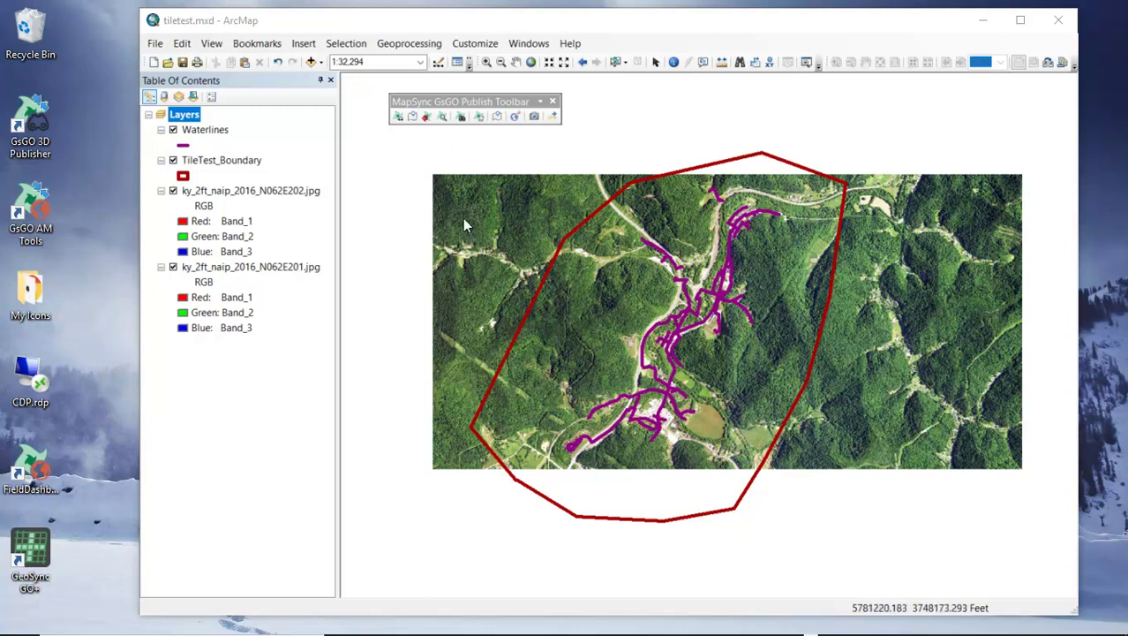
Check TileTest_Boundary for export in the GeoSync Go Layers Tool, then close the tool.
click(426, 119)
drag(541, 130, 581, 122)
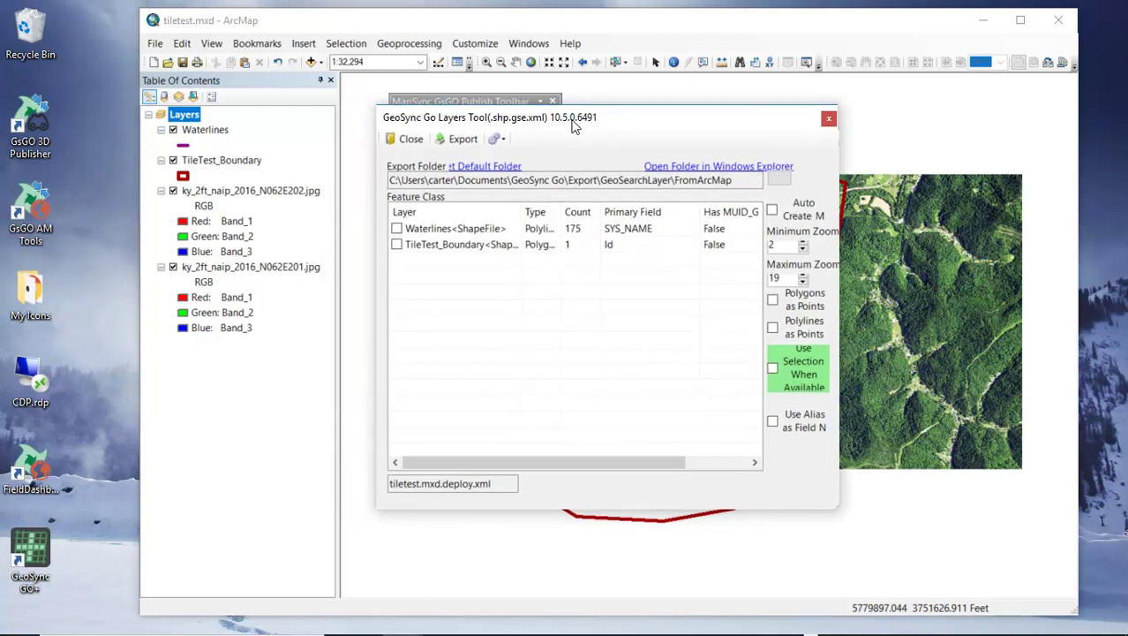
click(399, 245)
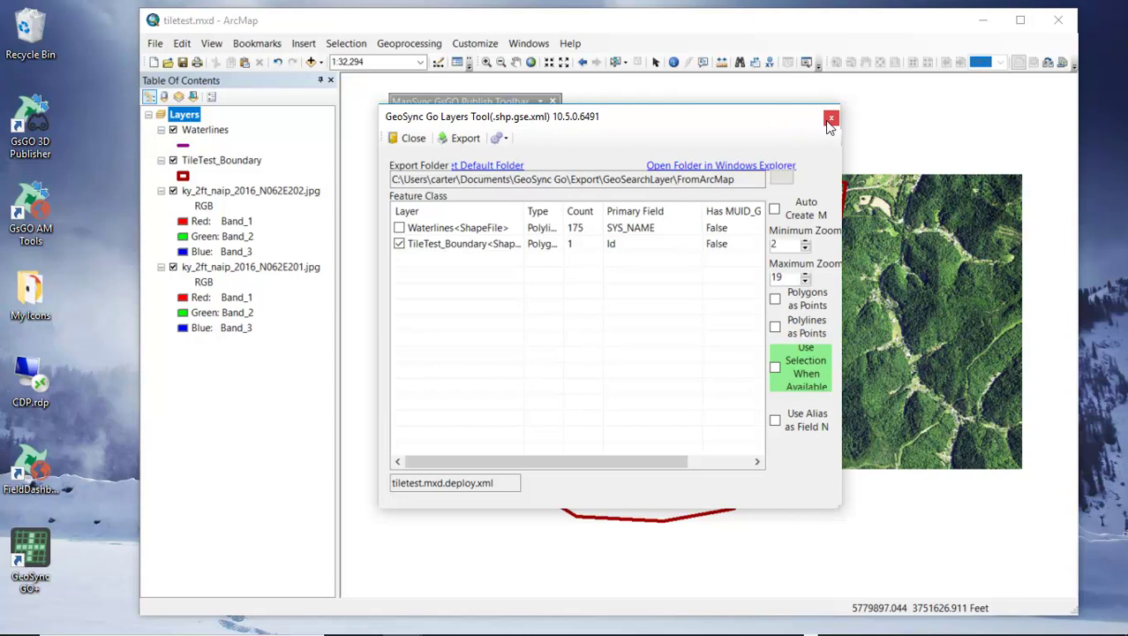
drag(770, 124, 766, 123)
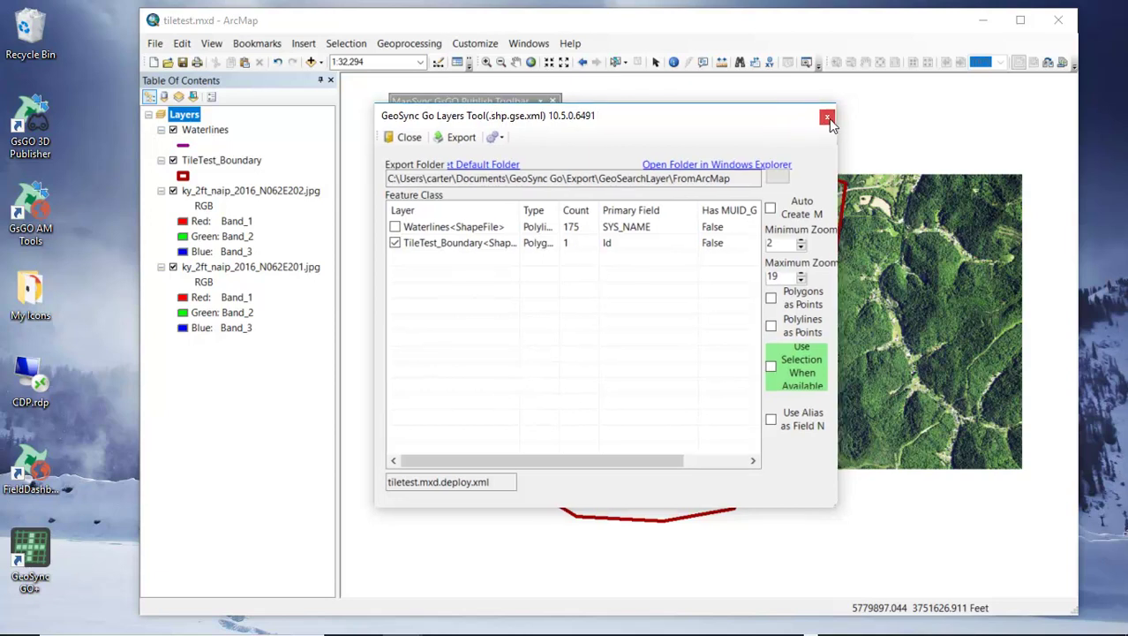
click(827, 118)
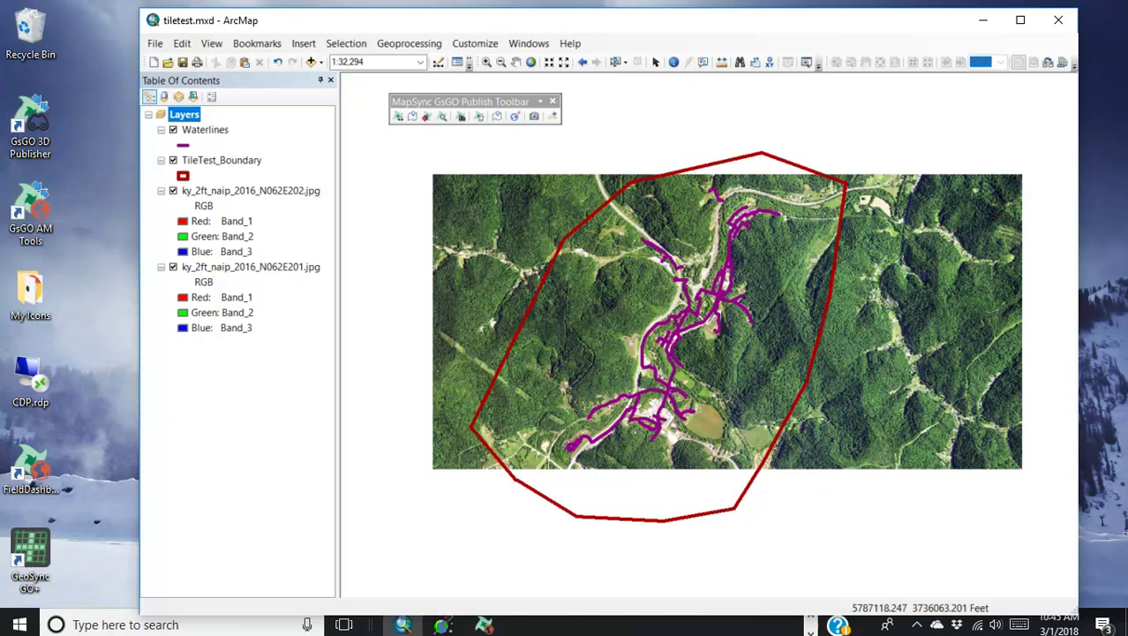
Bring the GeoSync Go Tile Builder and then the AM Tools window to the front.
mouse_move(441, 624)
click(445, 584)
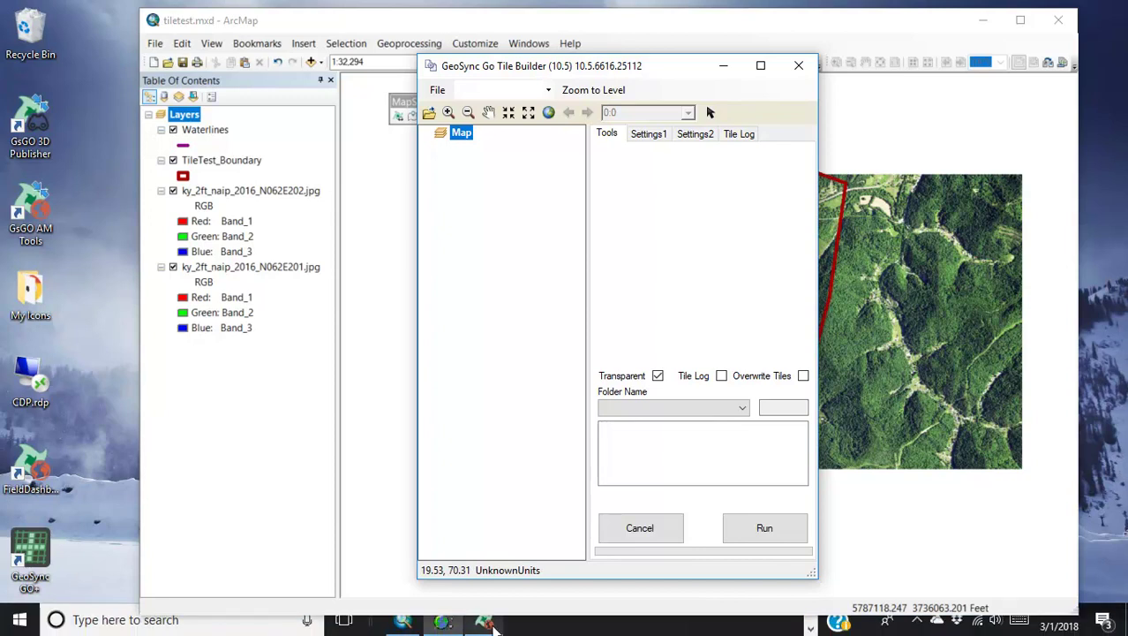
click(483, 622)
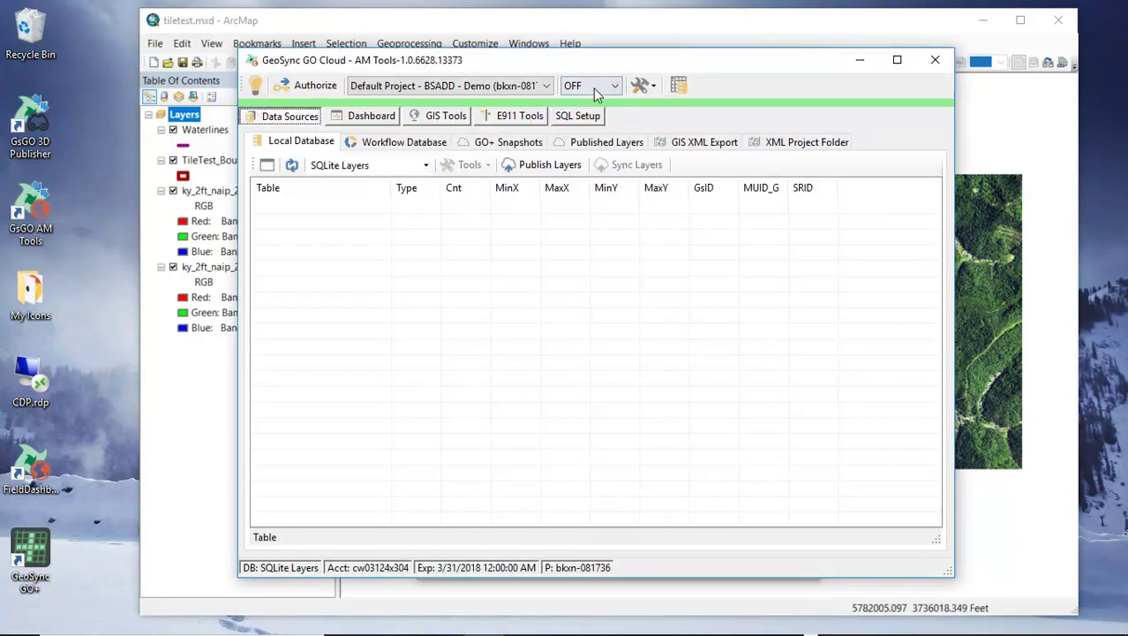
In GIS Tools' Grid Builder, set TileTest_Boundary.shp.gse.xml as the source polygon.
click(435, 117)
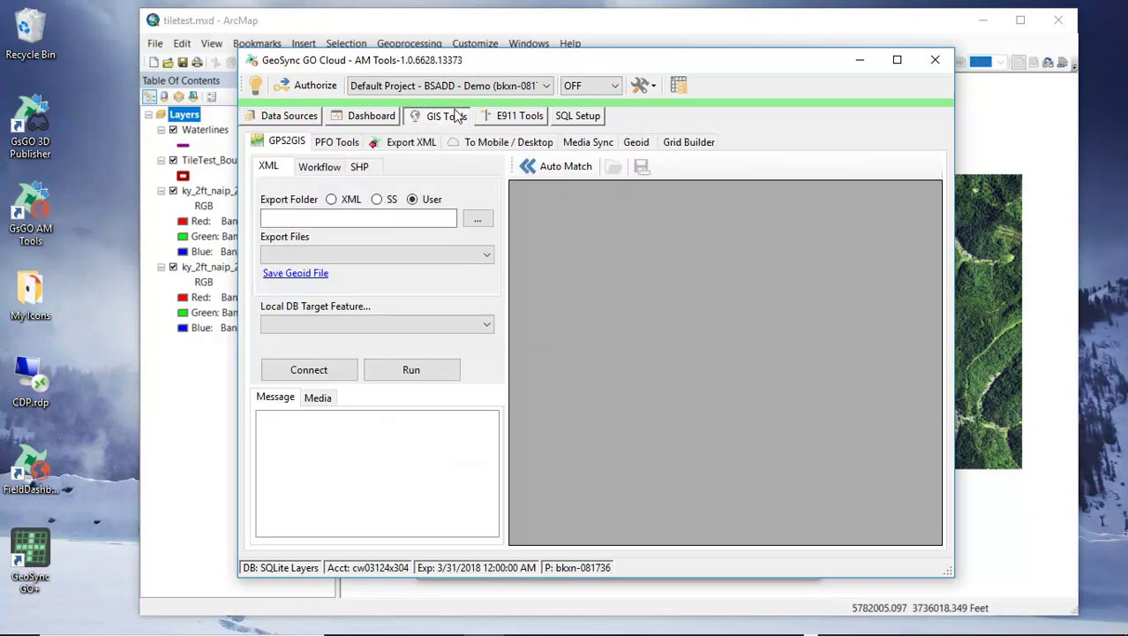
click(697, 144)
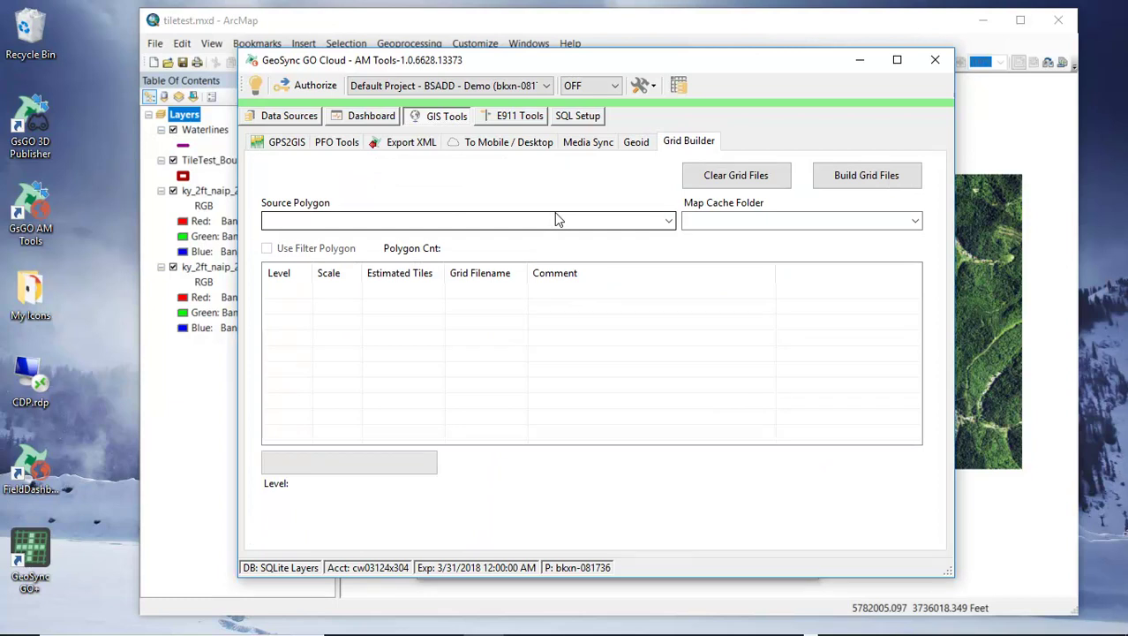
click(669, 222)
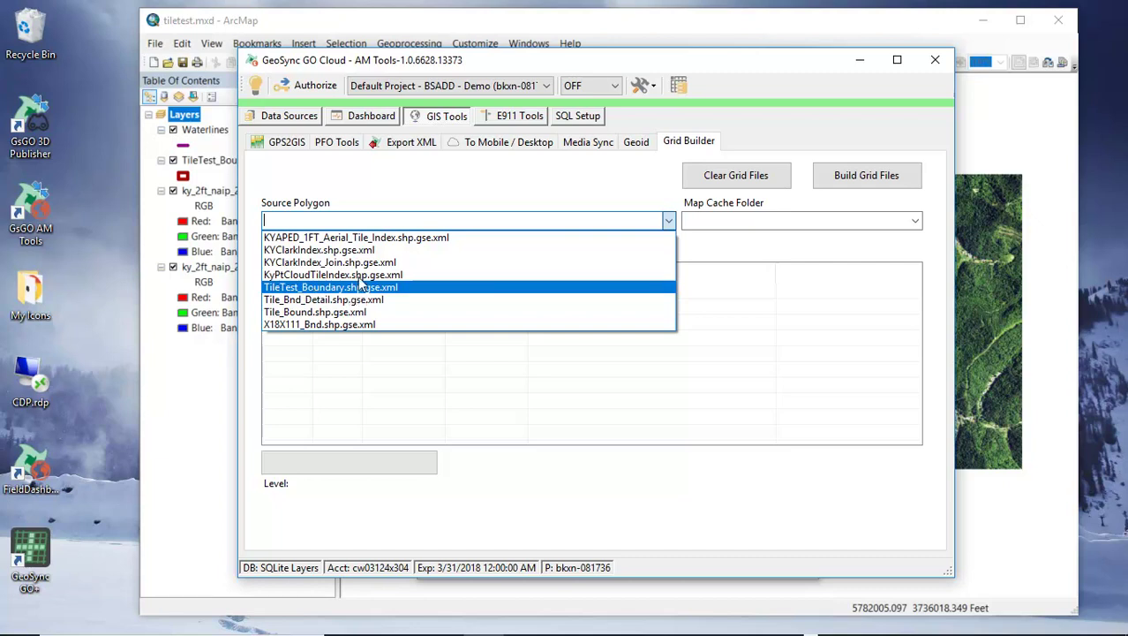
click(315, 288)
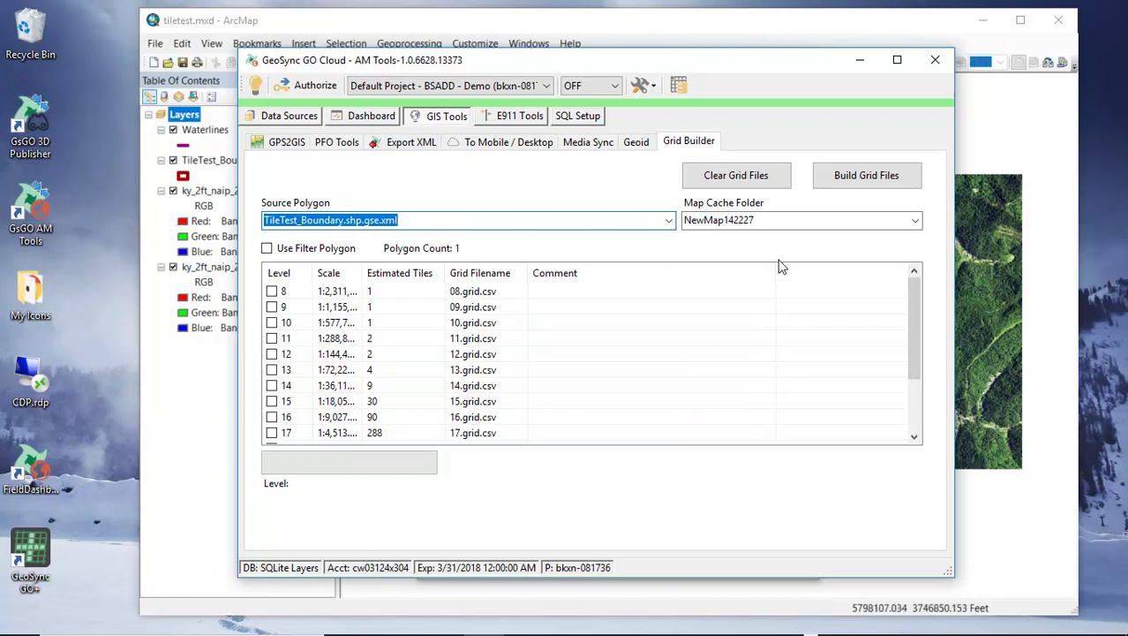
Rename the map cache folder to 'CityWaterArcMap' and autofit the Scale column to show full values.
drag(754, 222, 695, 223)
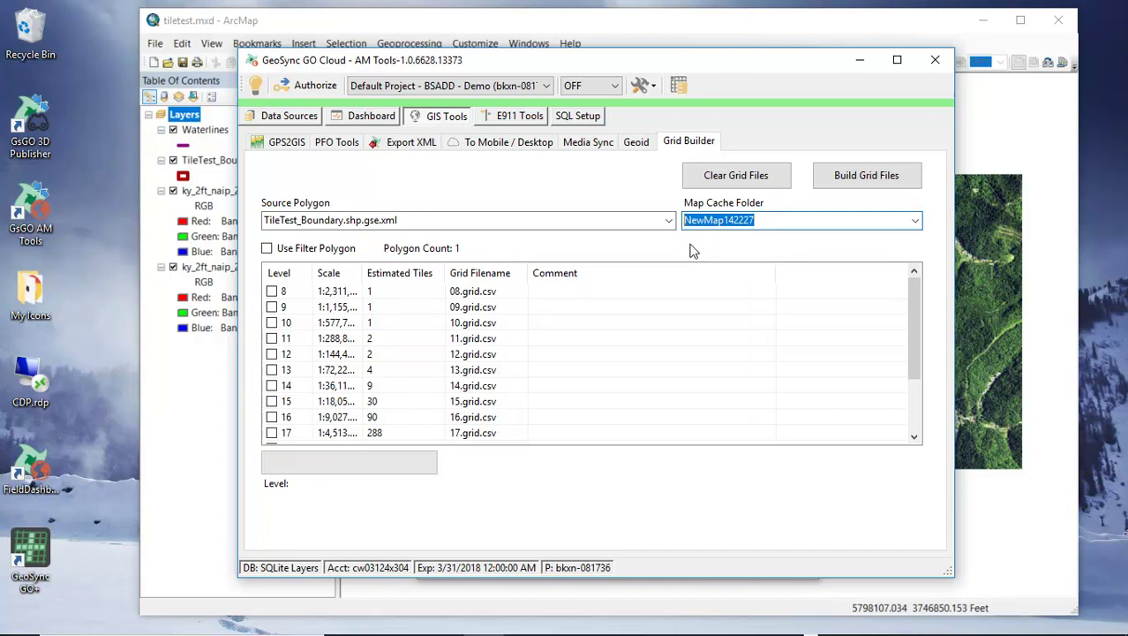
text(City)
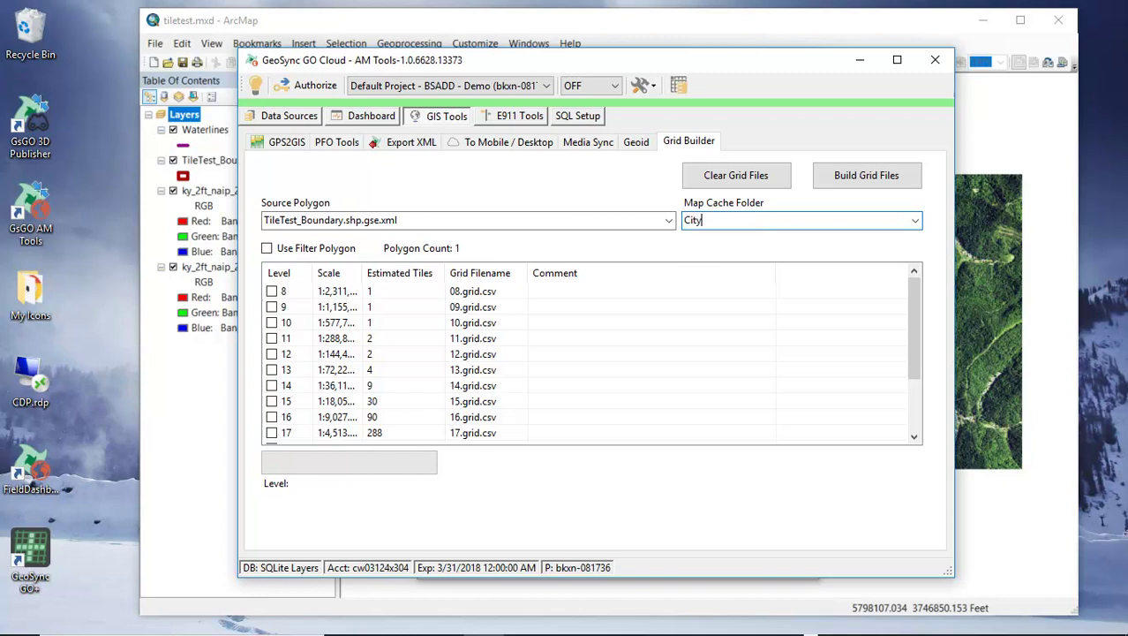
text(WaterARc)
key(BackSpace)
text(rcMap)
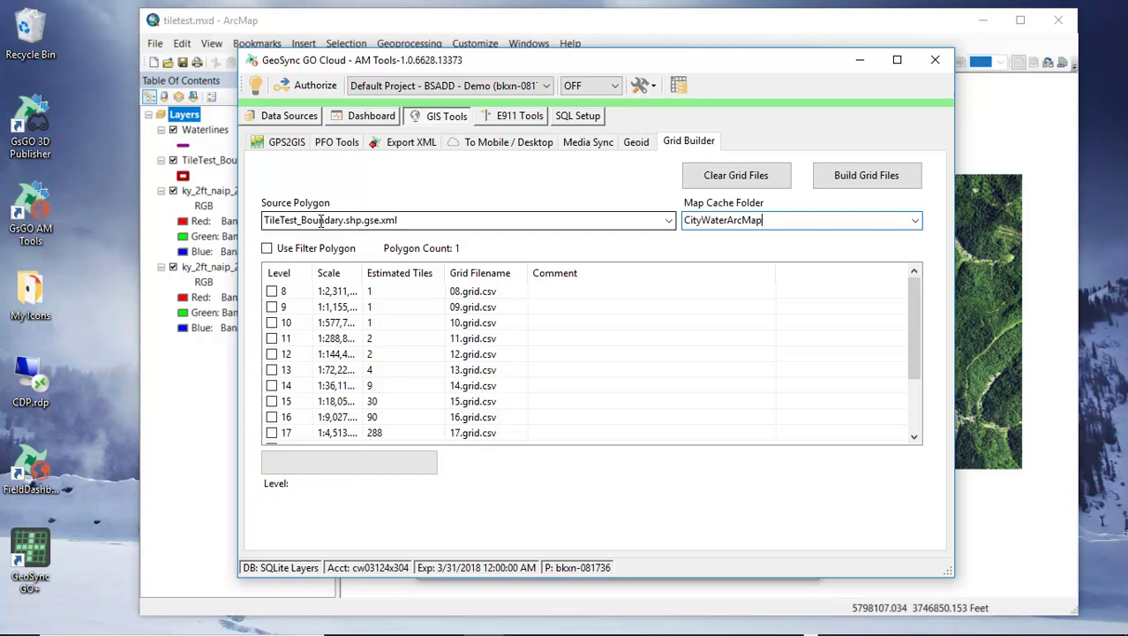
double_click(362, 273)
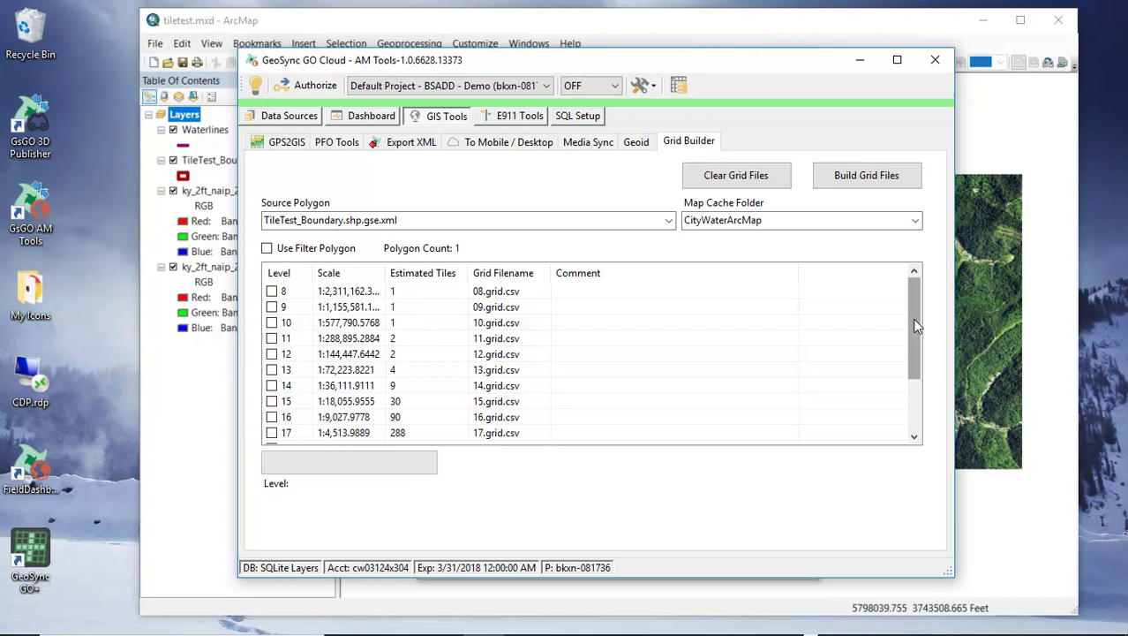
mouse_move(912, 317)
mouse_down()
mouse_move(914, 373)
mouse_move(927, 344)
mouse_move(929, 376)
mouse_move(931, 313)
mouse_up()
Check the grid level rows from 10 up to 16 in the level list.
click(271, 323)
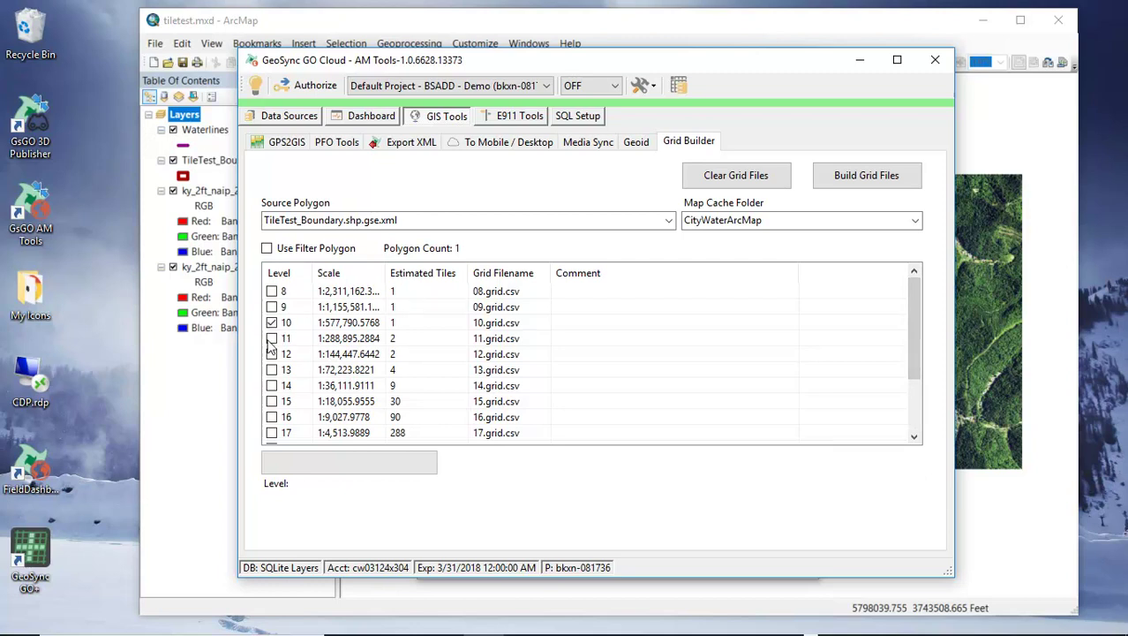
click(272, 354)
click(272, 418)
drag(911, 287, 914, 329)
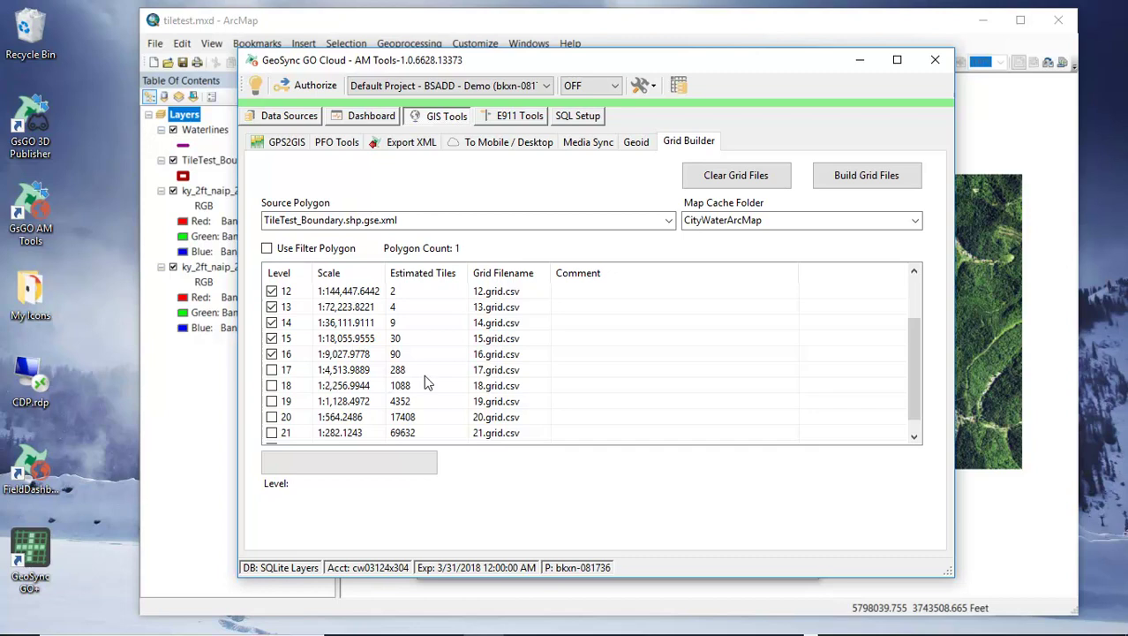
Build grid files for levels 10–16, dismiss the completion message, and review the tiles-written comments.
click(863, 185)
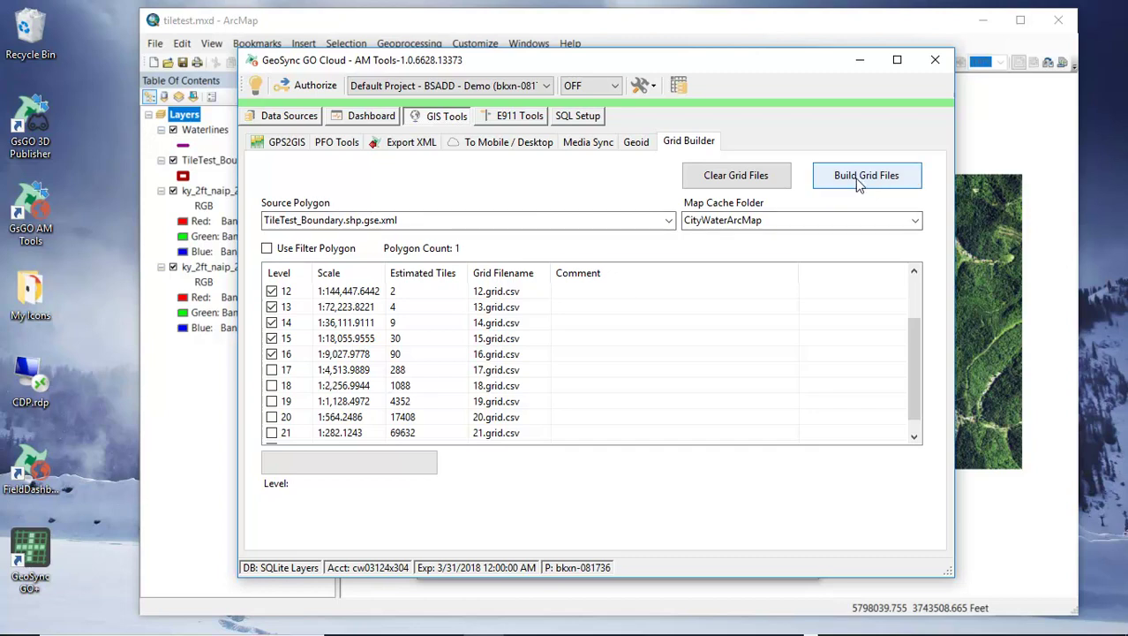
click(857, 181)
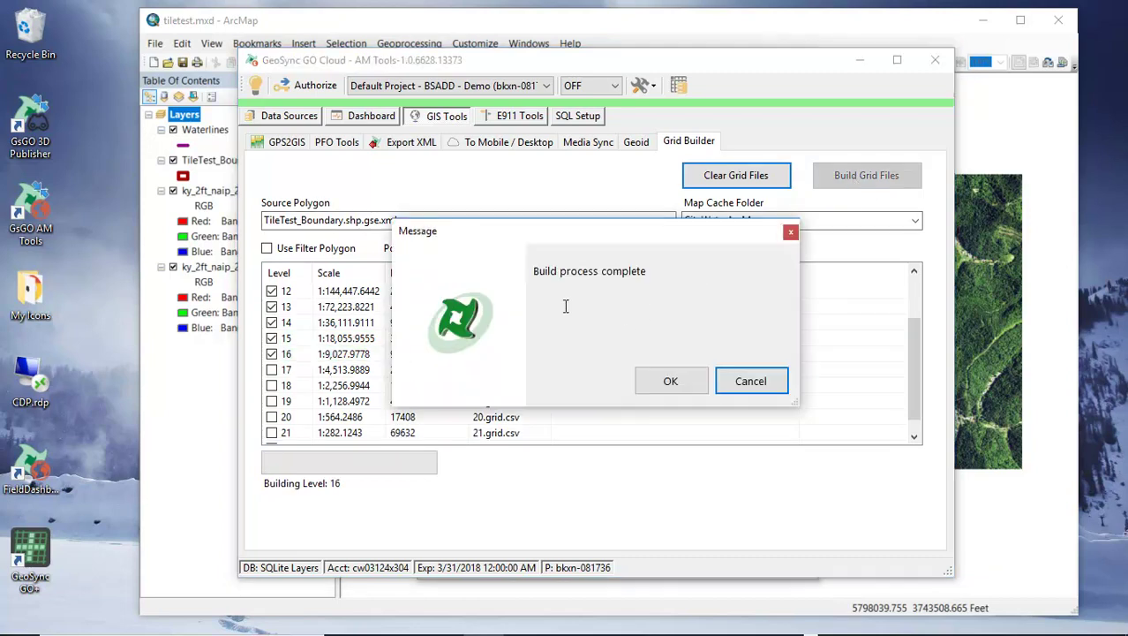
click(668, 381)
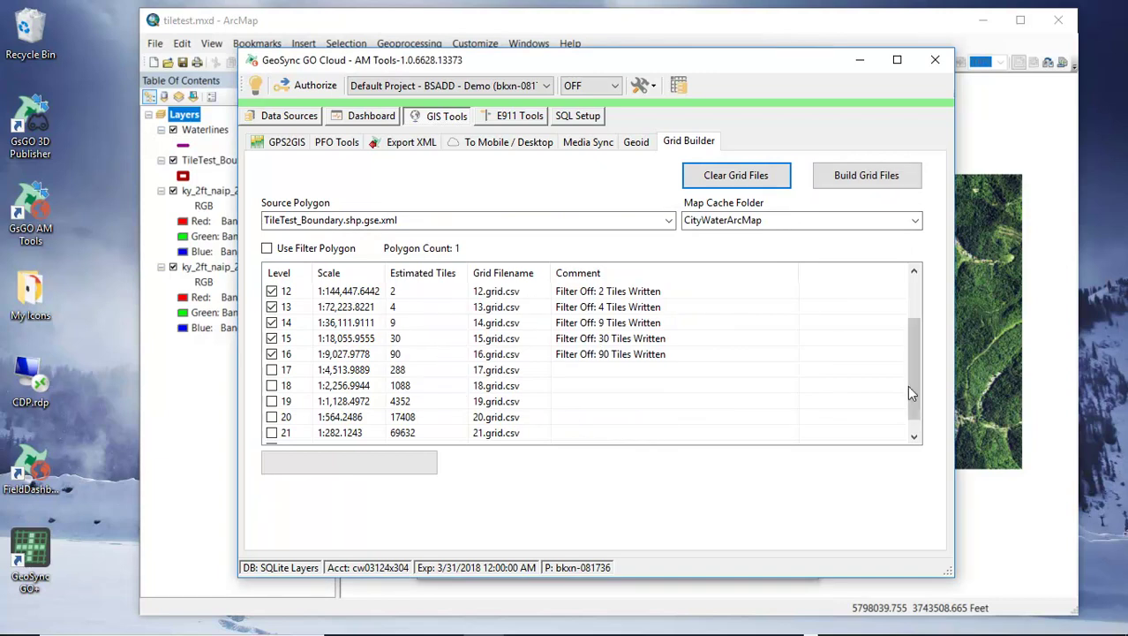
drag(912, 393, 918, 347)
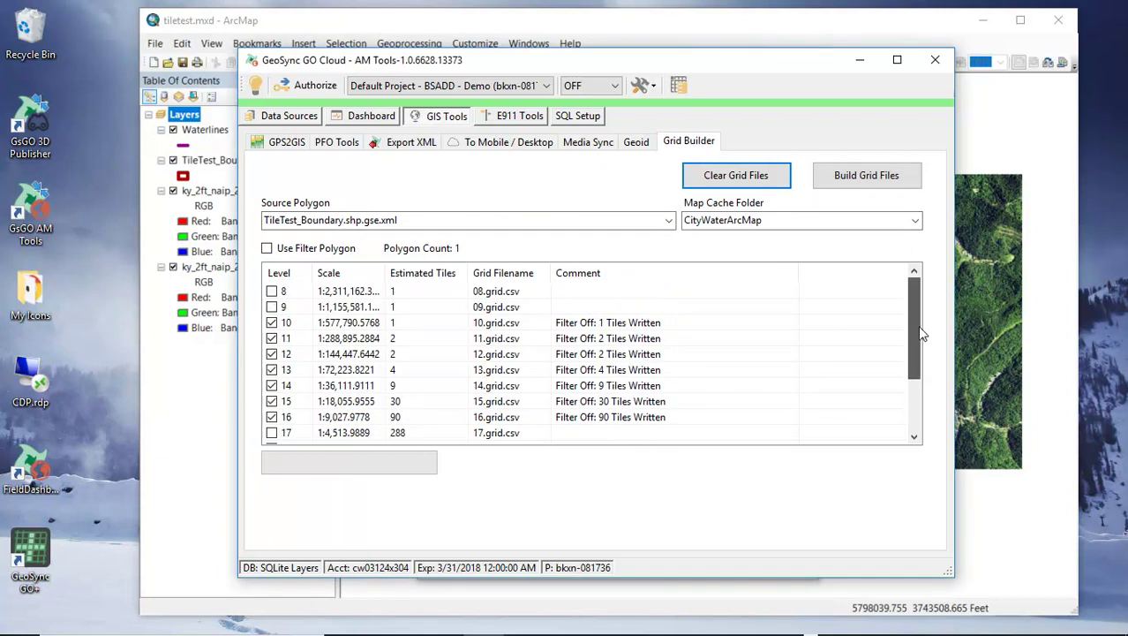
scroll(921, 326, down, 1)
scroll(921, 326, up, 1)
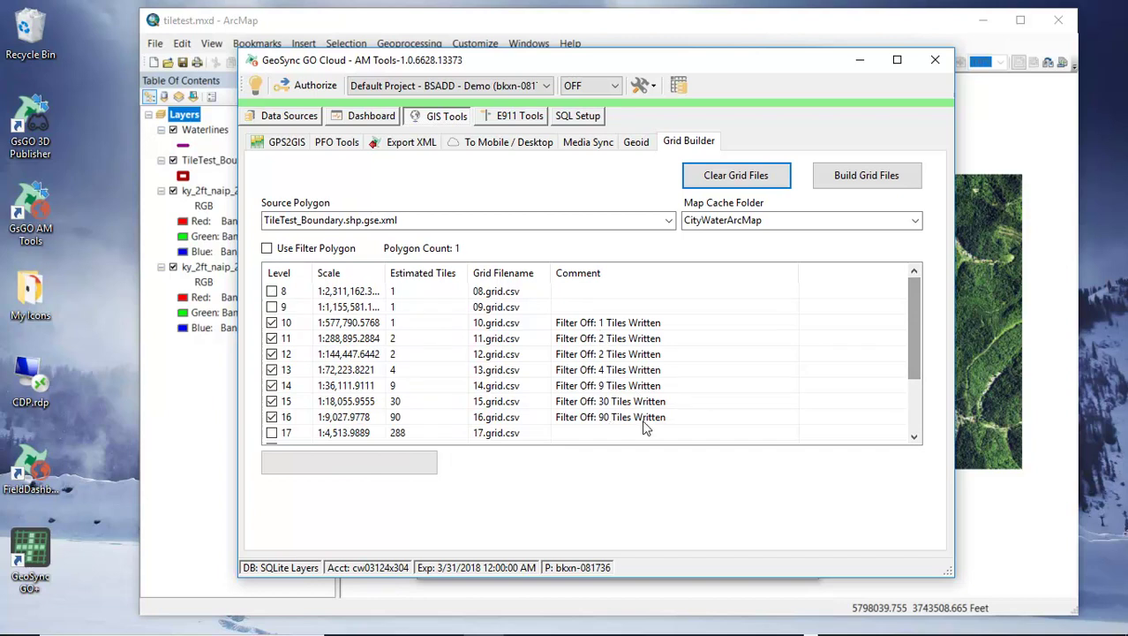
scroll(918, 340, down, 1)
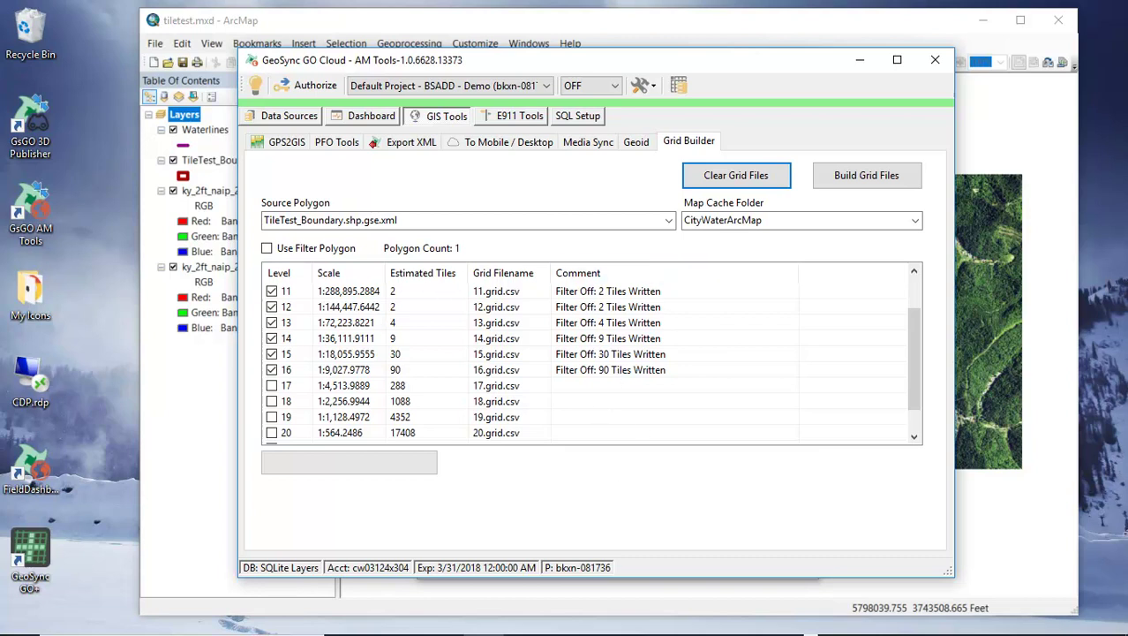
Bring the GeoSync Go Tile Builder forward and open its map-document Open dialog.
click(441, 628)
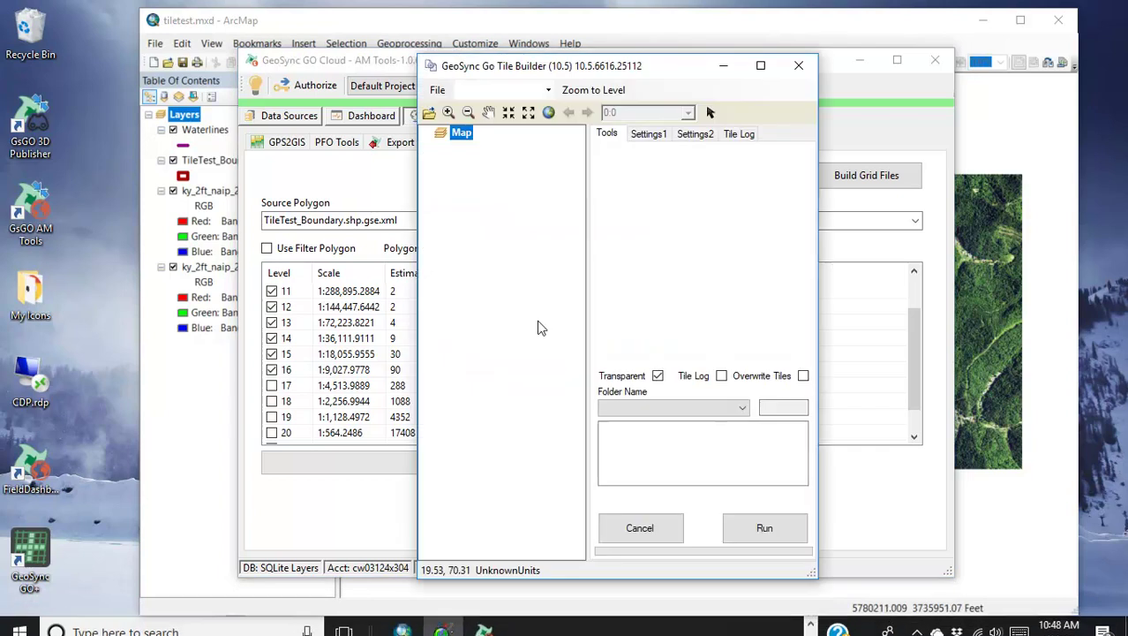
drag(530, 74, 485, 68)
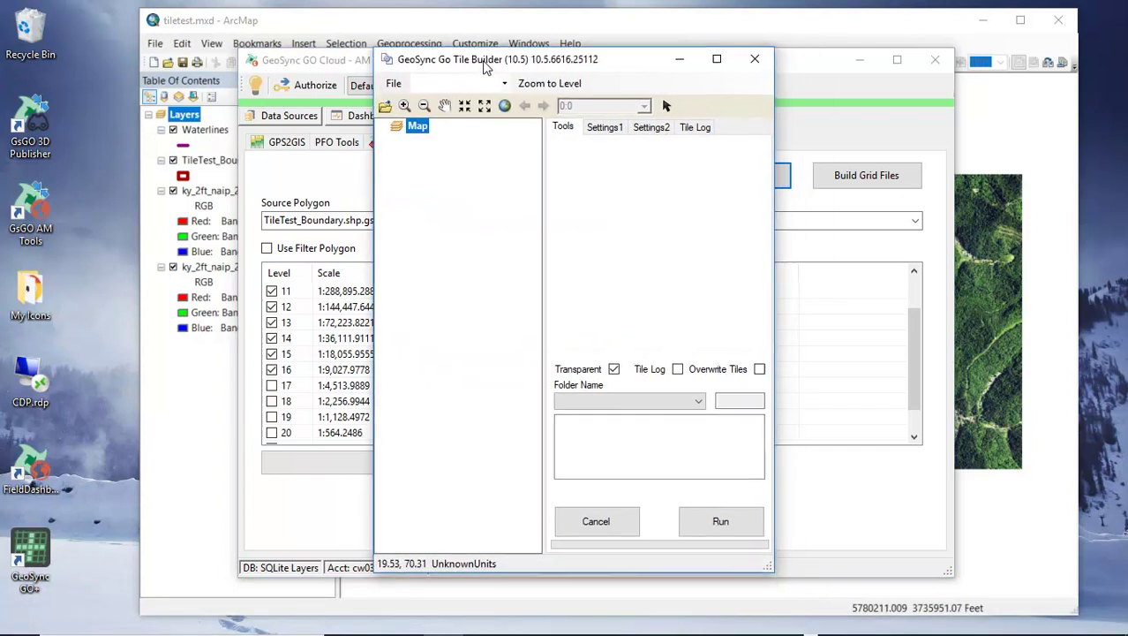
click(385, 105)
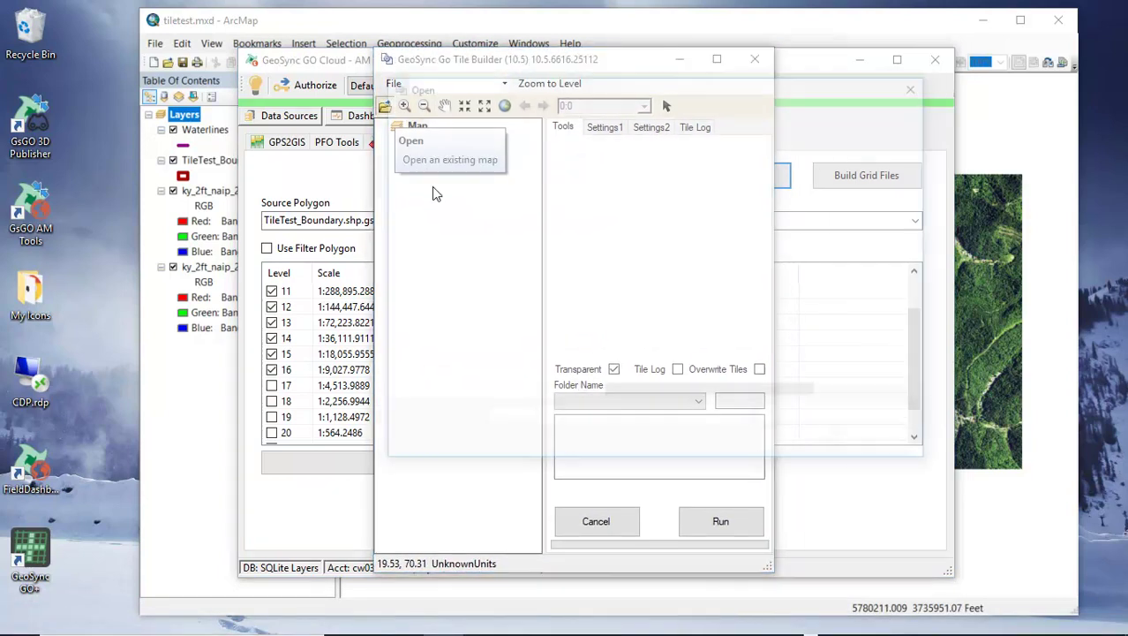
drag(575, 236, 579, 293)
Browse to C:\Projects\CityOfMartin_Floyd_Co and load tiletest.mxd.
click(415, 300)
scroll(668, 284, down, 2)
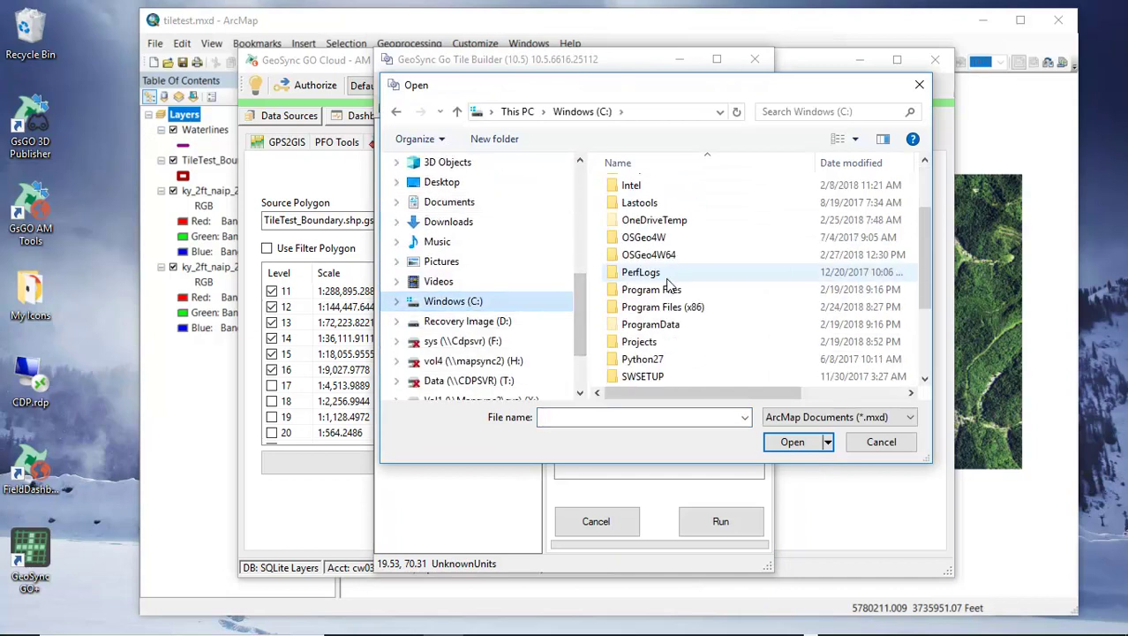
scroll(669, 284, down, 3)
double_click(639, 220)
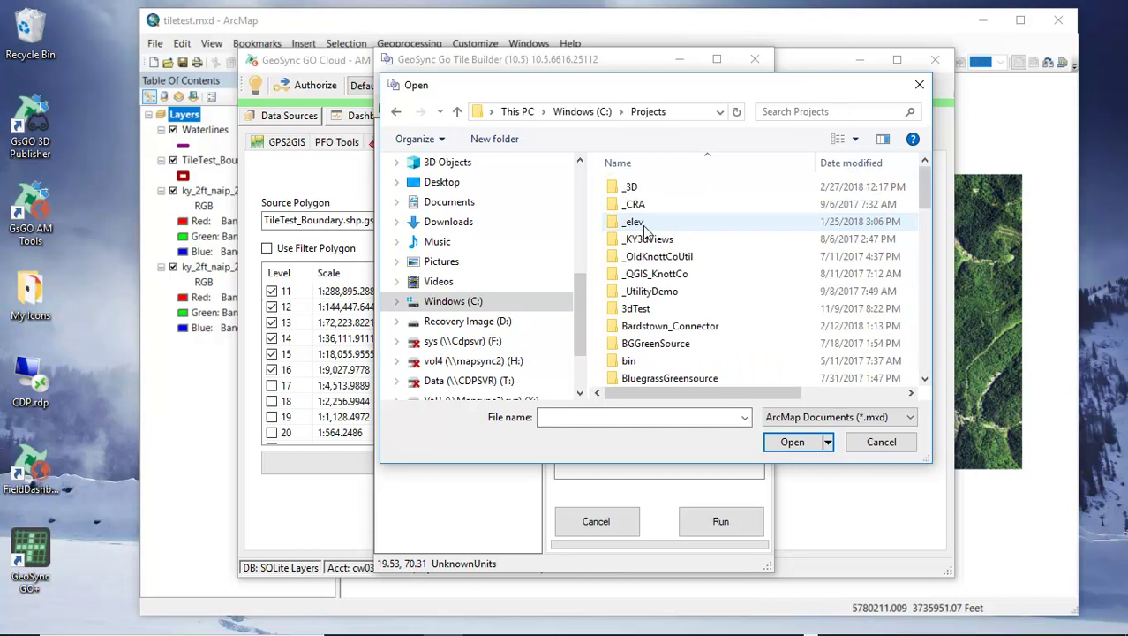
scroll(648, 237, down, 2)
scroll(676, 261, down, 2)
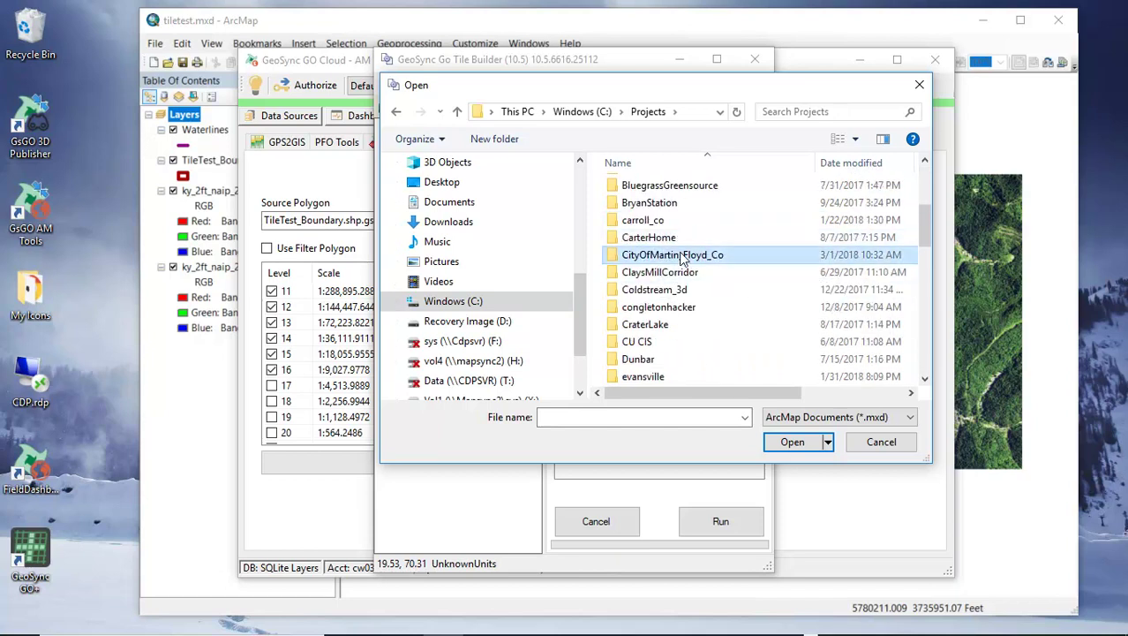
double_click(681, 256)
click(643, 205)
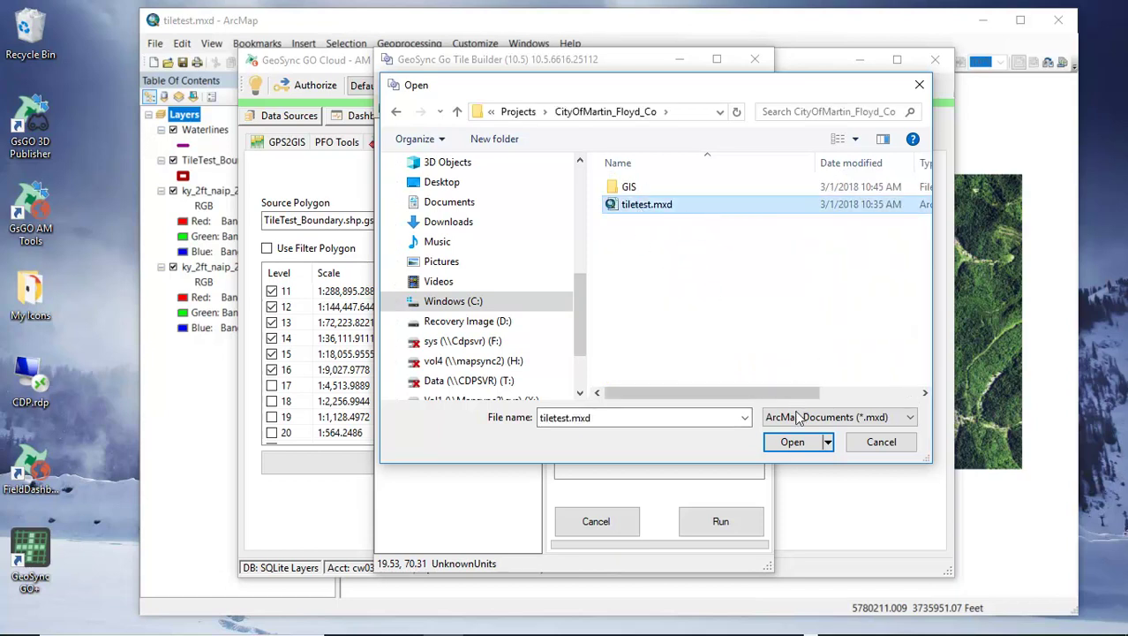
click(790, 442)
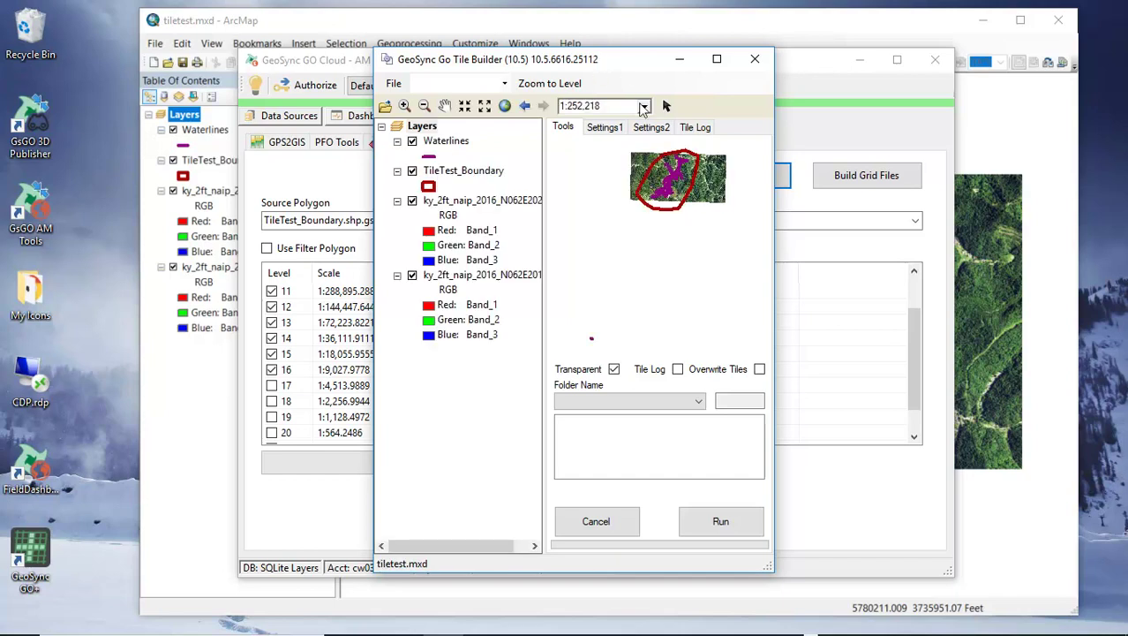
Frame the boundary area in the preview and switch off Waterlines, keeping TileTest_Boundary over the NAIP imagery.
scroll(678, 182, down, 1)
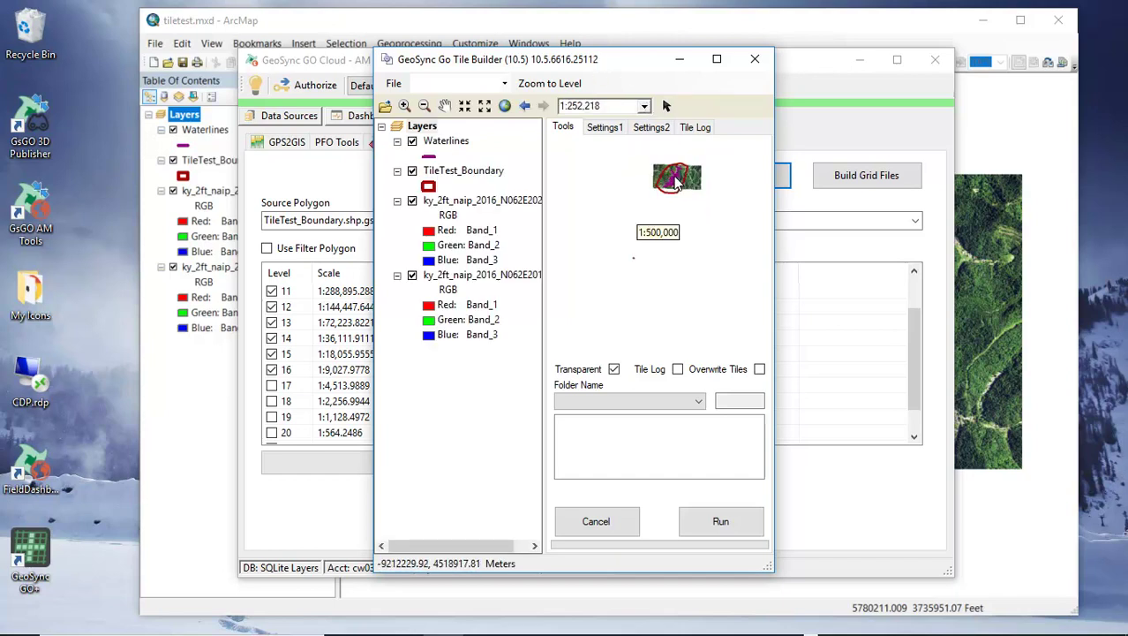
scroll(662, 174, up, 3)
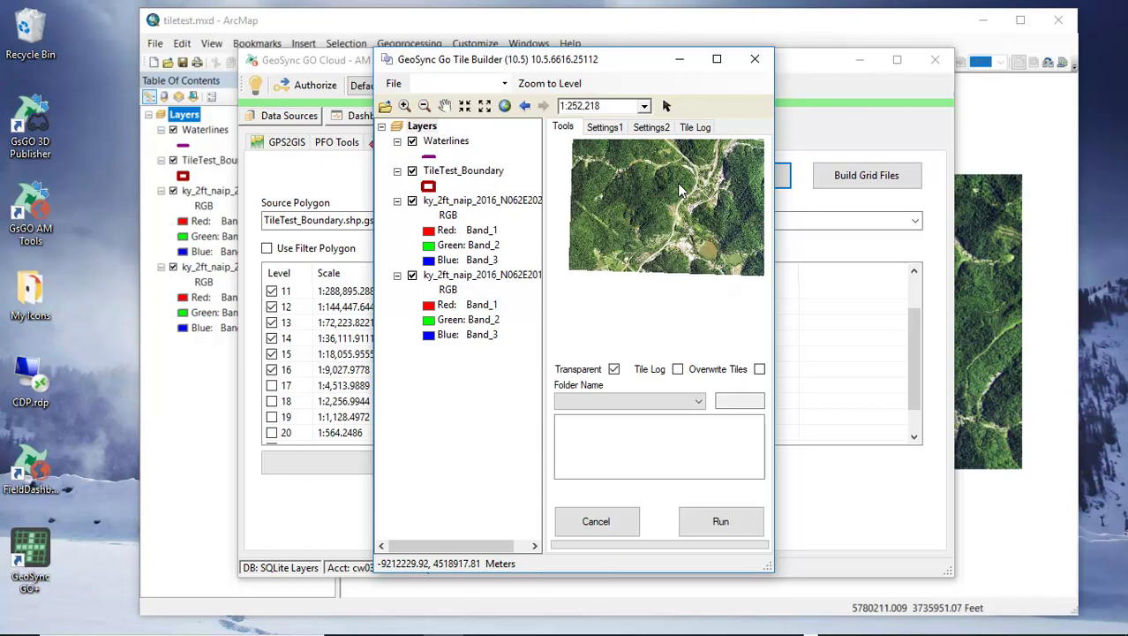
click(444, 105)
drag(633, 209, 684, 245)
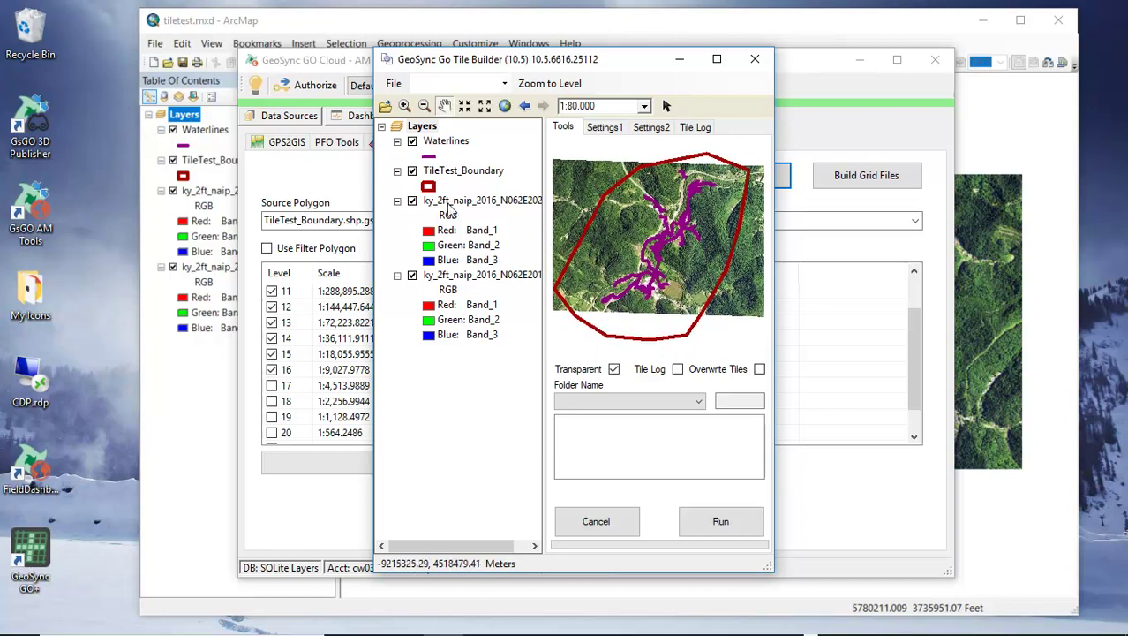
click(412, 171)
click(412, 142)
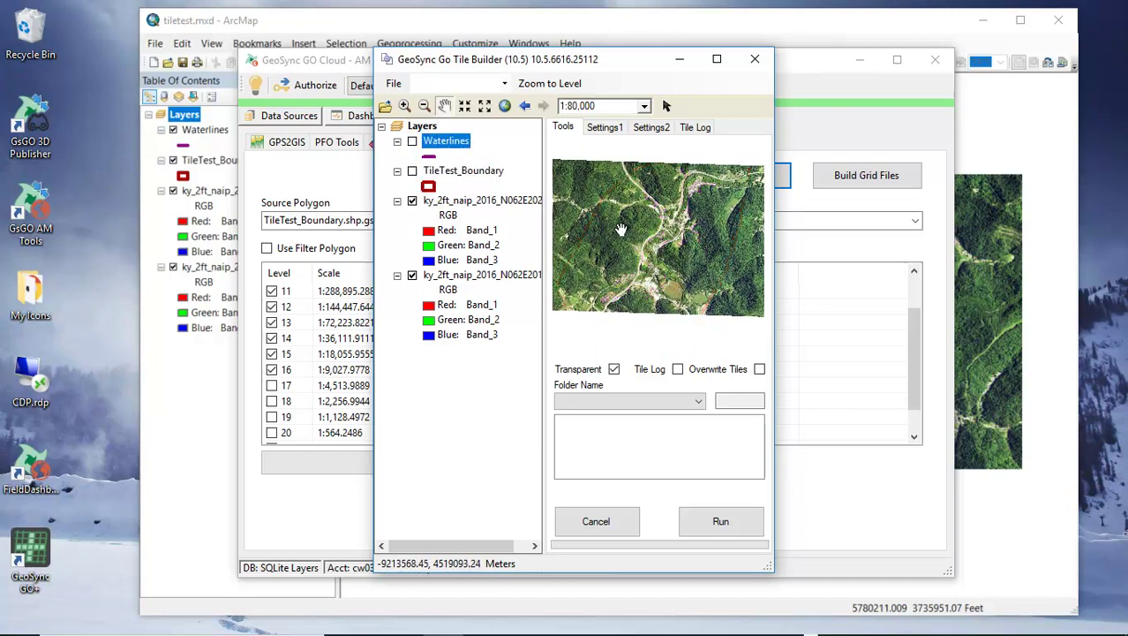
drag(620, 228, 615, 238)
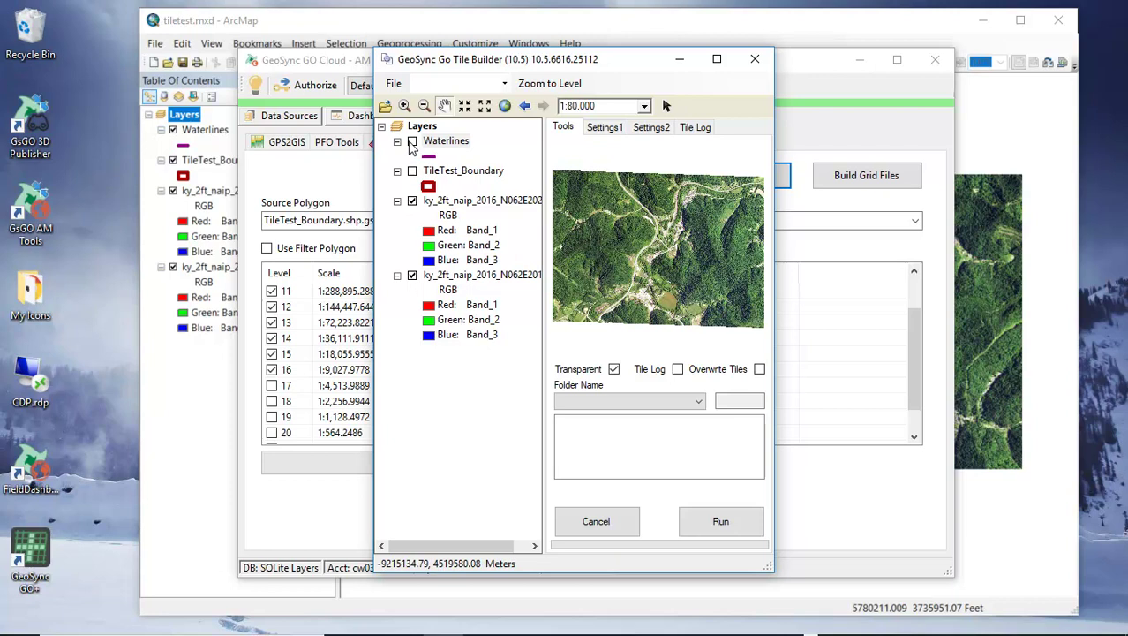
click(413, 171)
drag(580, 206, 598, 208)
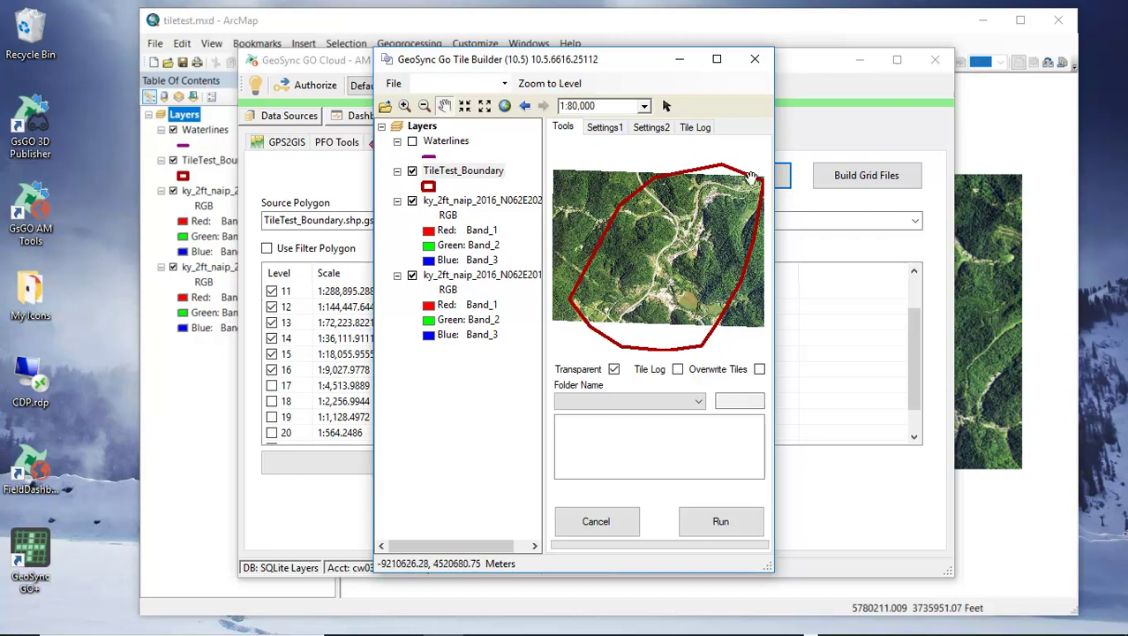
Hide TileTest_Boundary and choose CityWaterArcMap as the output folder.
click(412, 172)
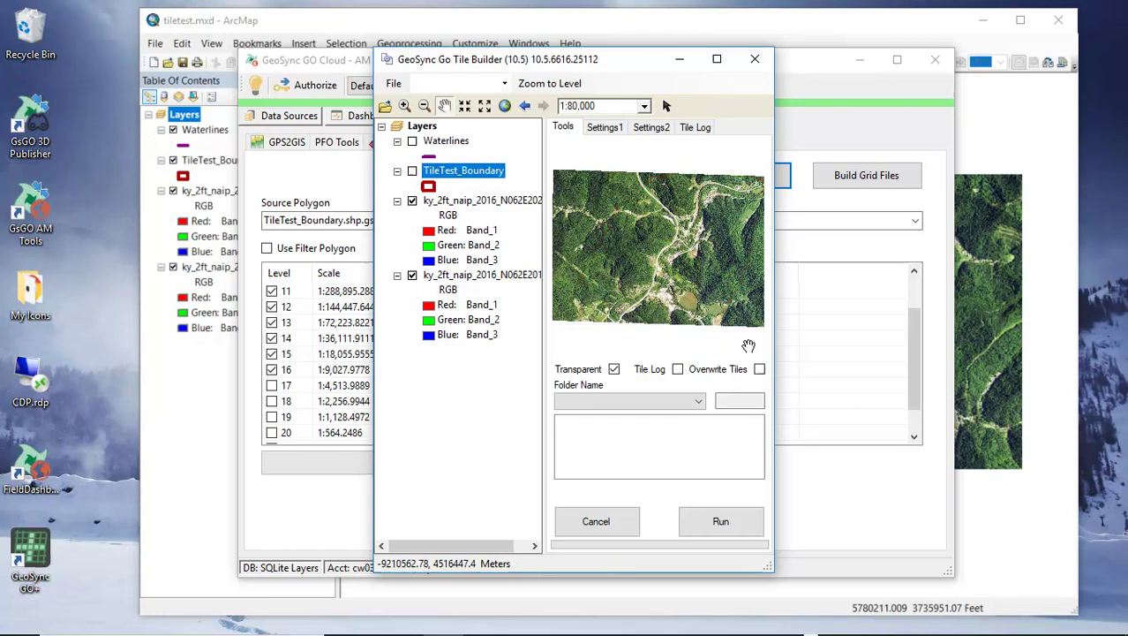
click(647, 400)
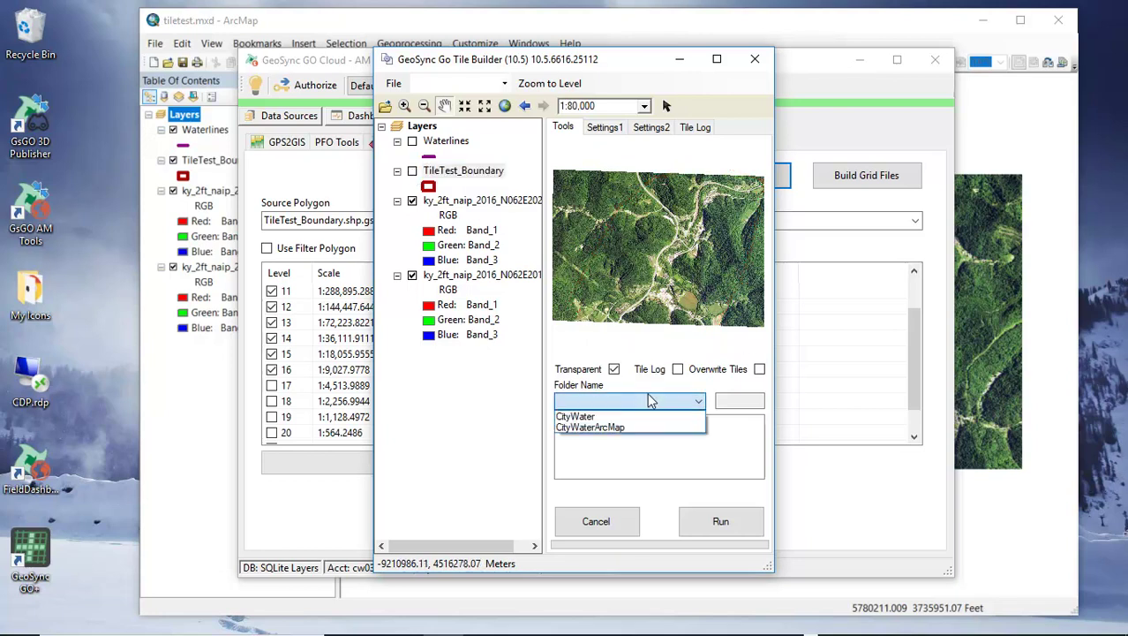
click(616, 429)
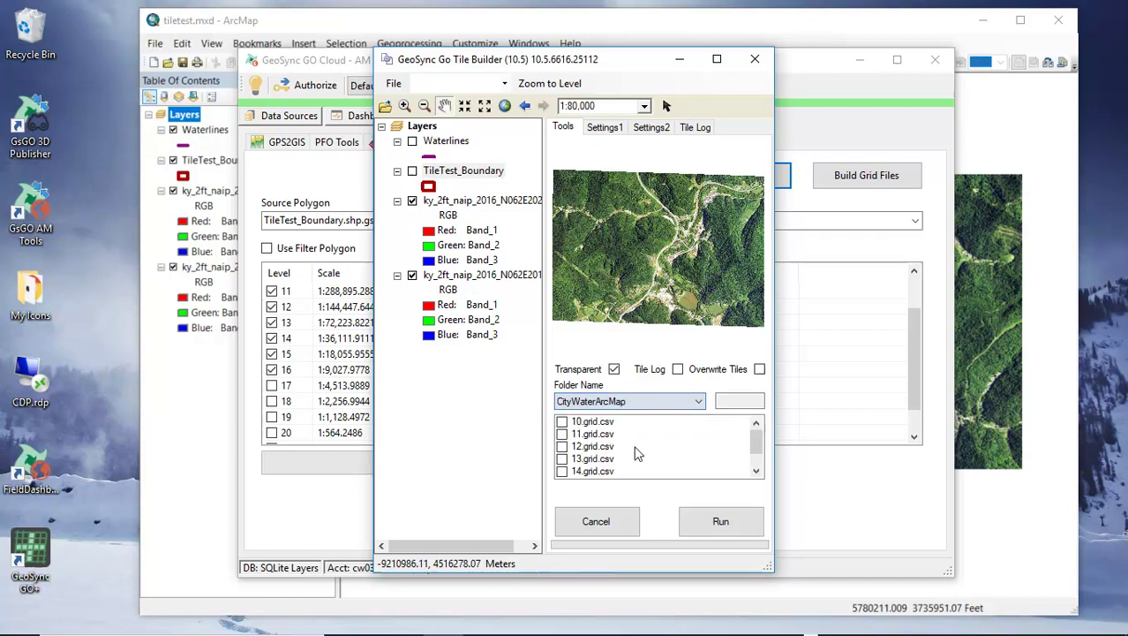
Include grid files 10.grid.csv through 16.grid.csv in the tile build.
click(567, 423)
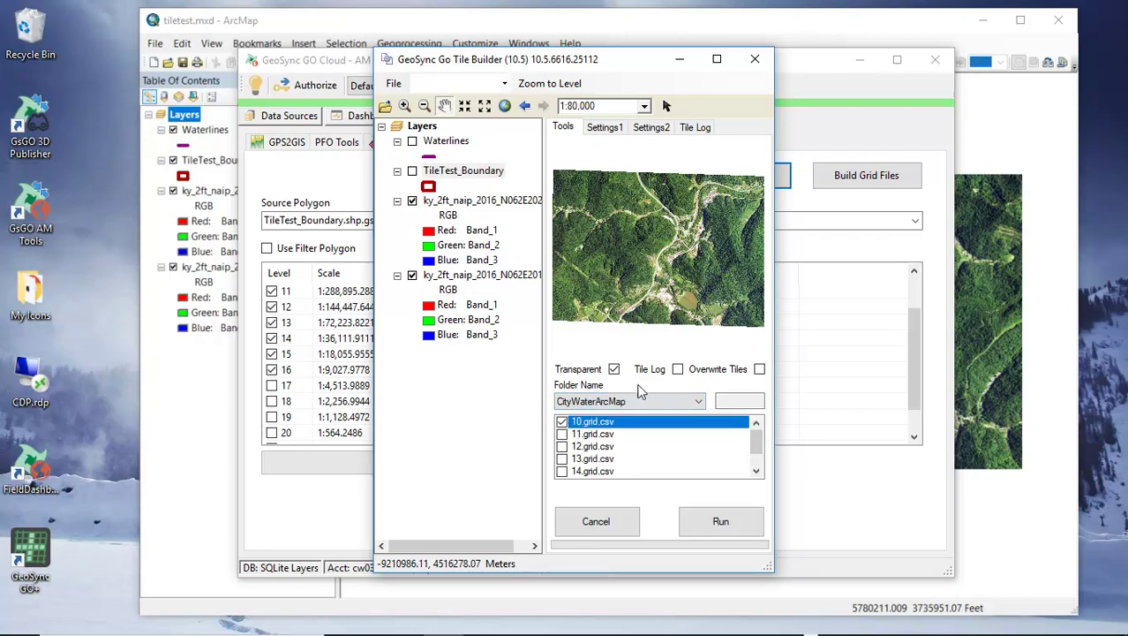
click(562, 434)
click(562, 447)
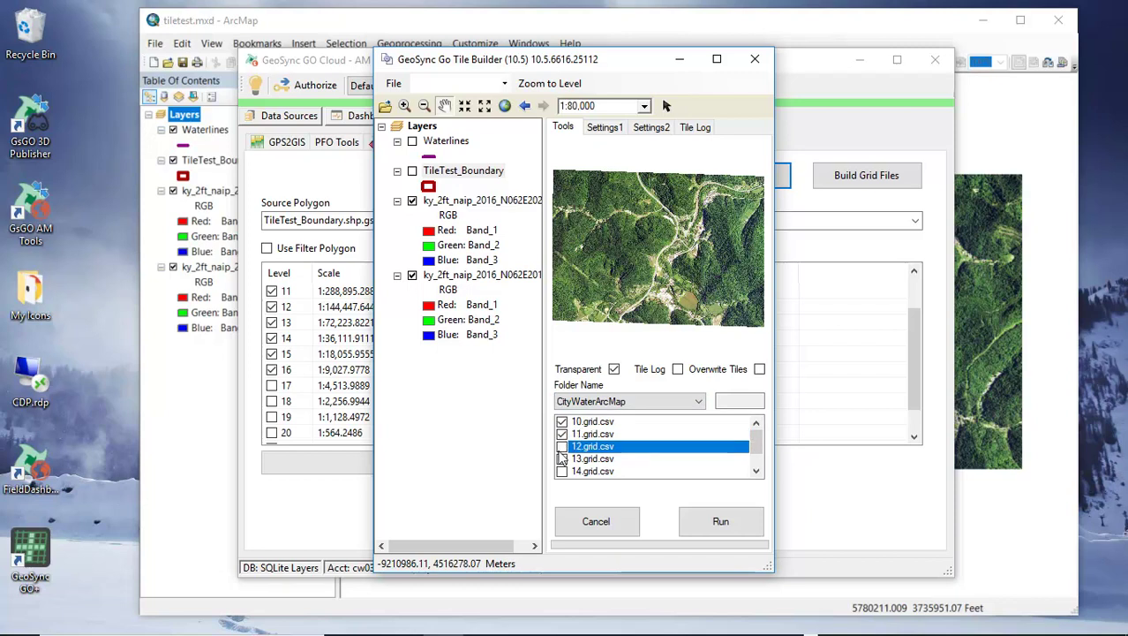
click(562, 447)
click(561, 459)
click(562, 459)
click(562, 472)
click(562, 472)
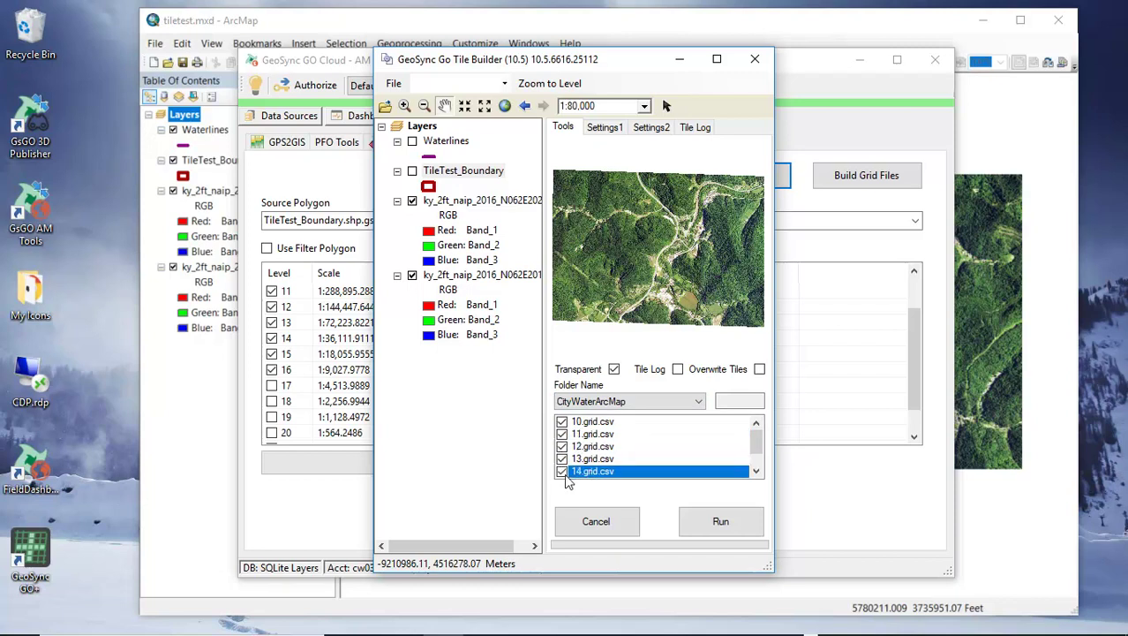
scroll(746, 448, down, 1)
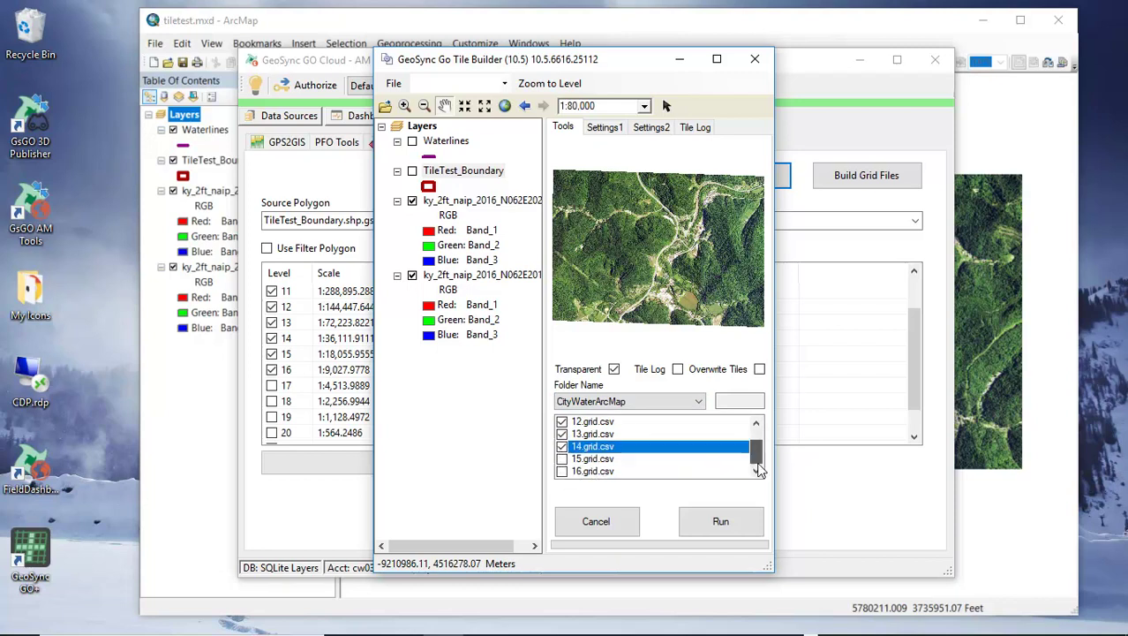
click(562, 459)
click(561, 459)
click(562, 472)
click(563, 472)
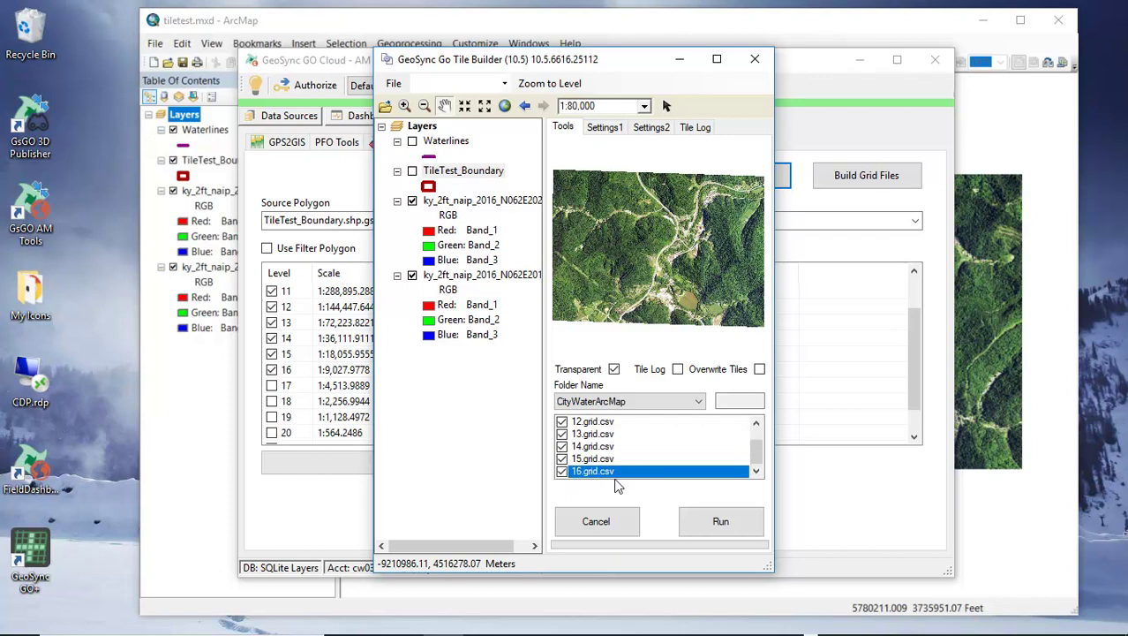
Run the CityWaterArcMap tile build through level 16.
click(720, 522)
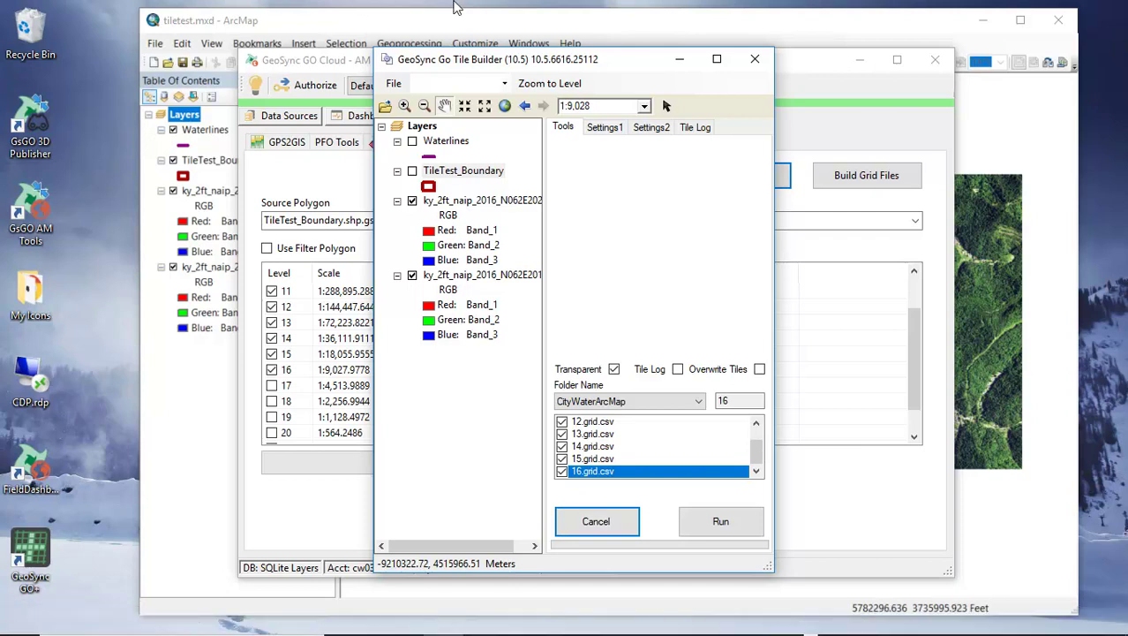
Minimize the tile builder, AM Tools and ArcMap windows to bring GeoSync GO+ forward.
click(679, 59)
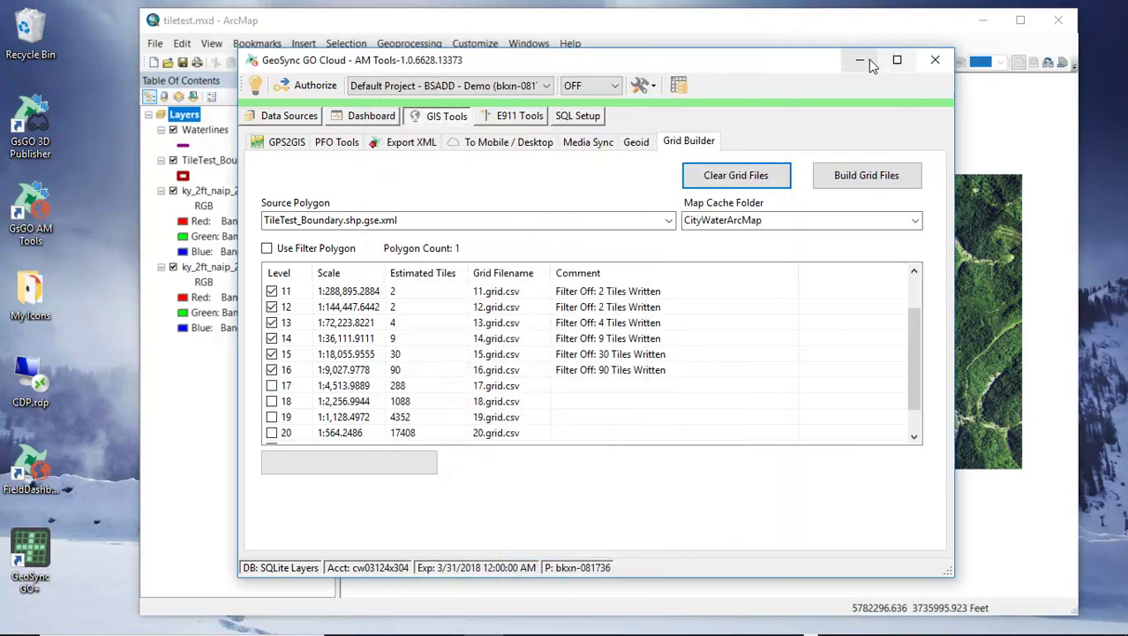
click(860, 60)
click(983, 20)
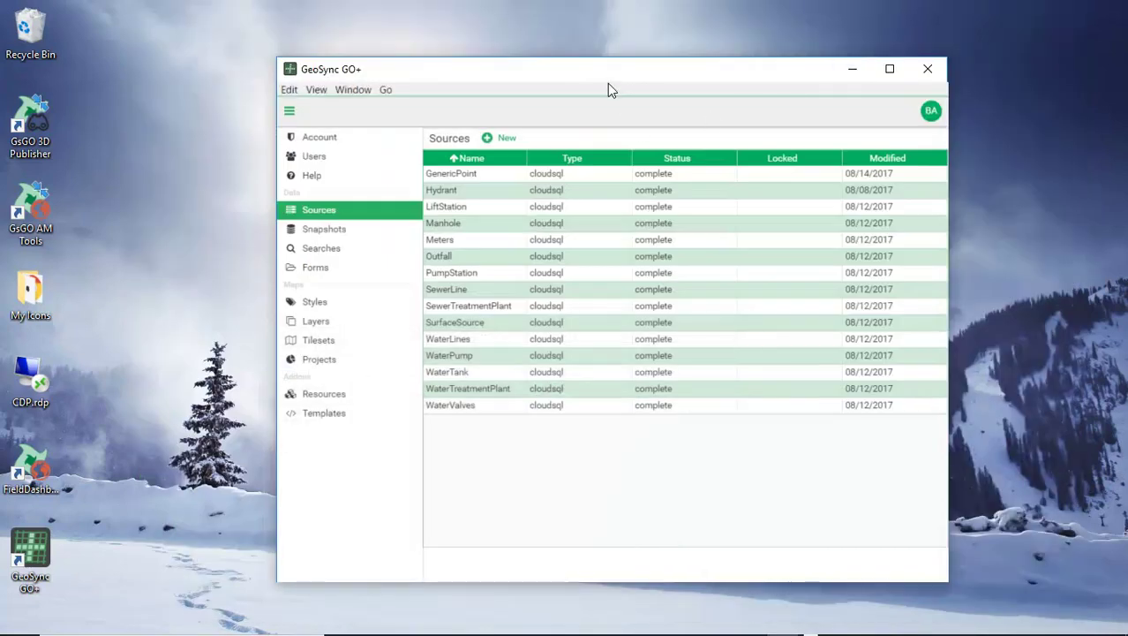
drag(595, 71, 585, 68)
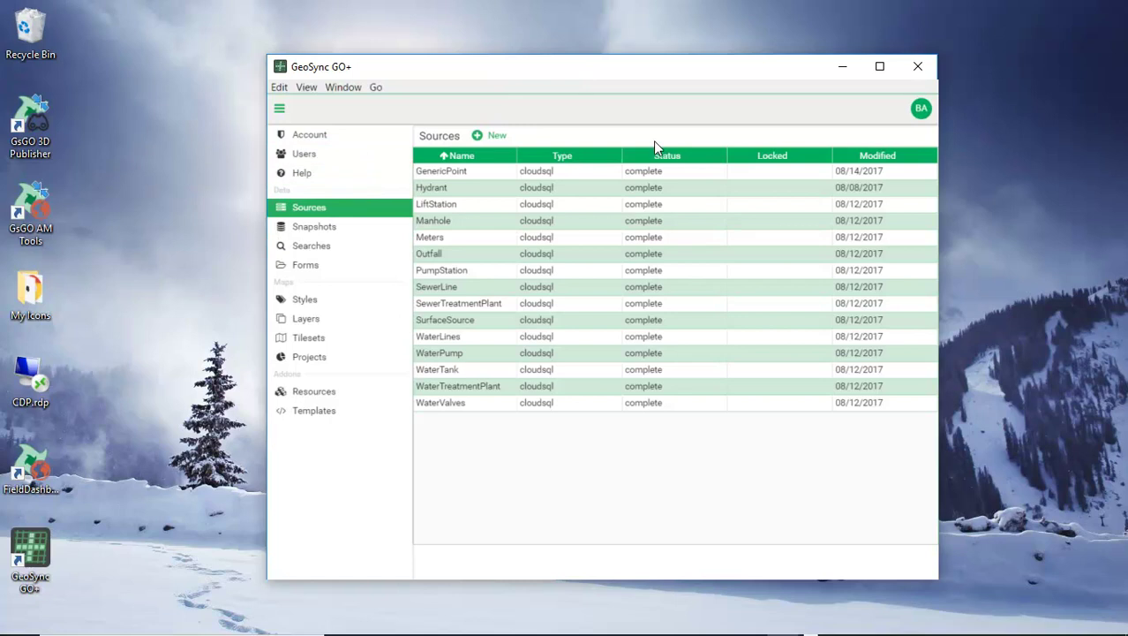
From the account menu's Home page, open the City of Martin Demo project map.
click(921, 108)
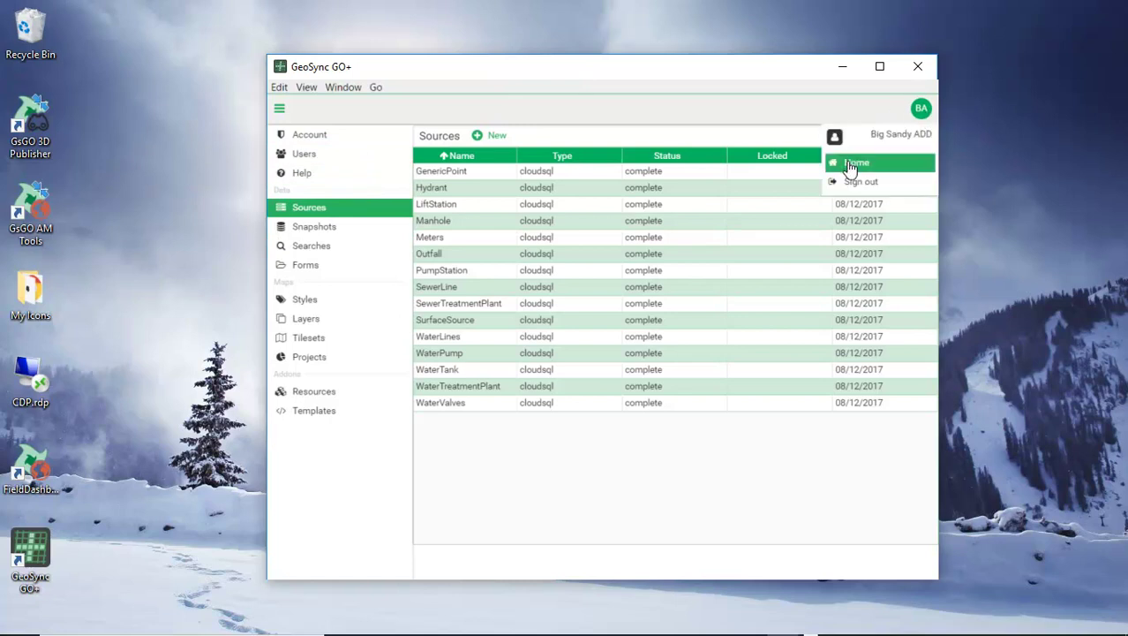
click(845, 162)
click(918, 110)
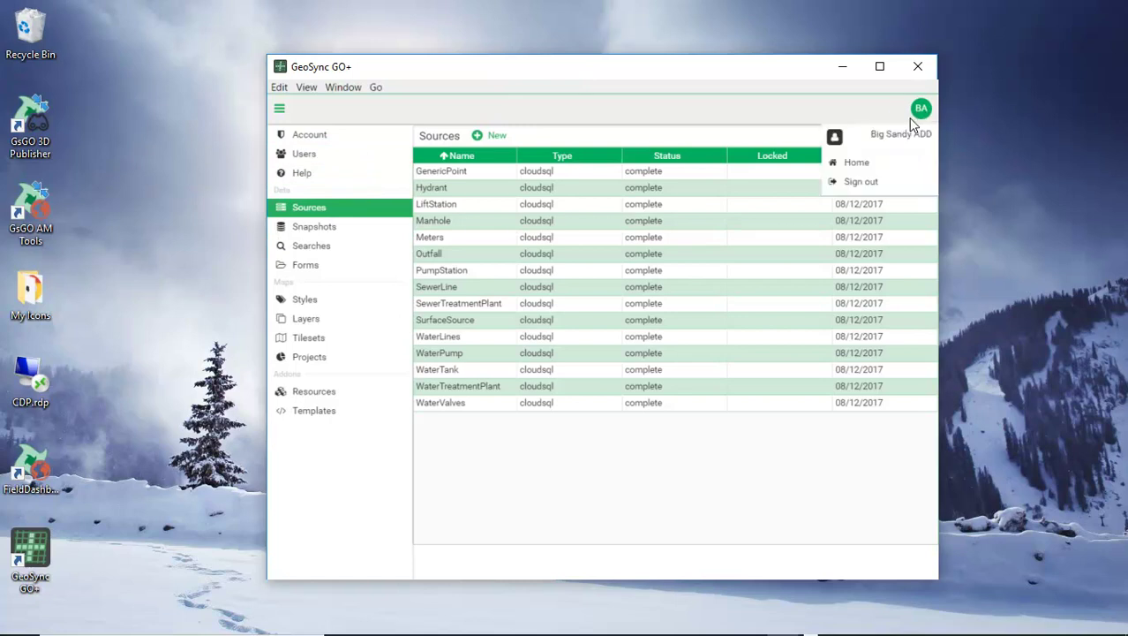
click(838, 162)
click(454, 143)
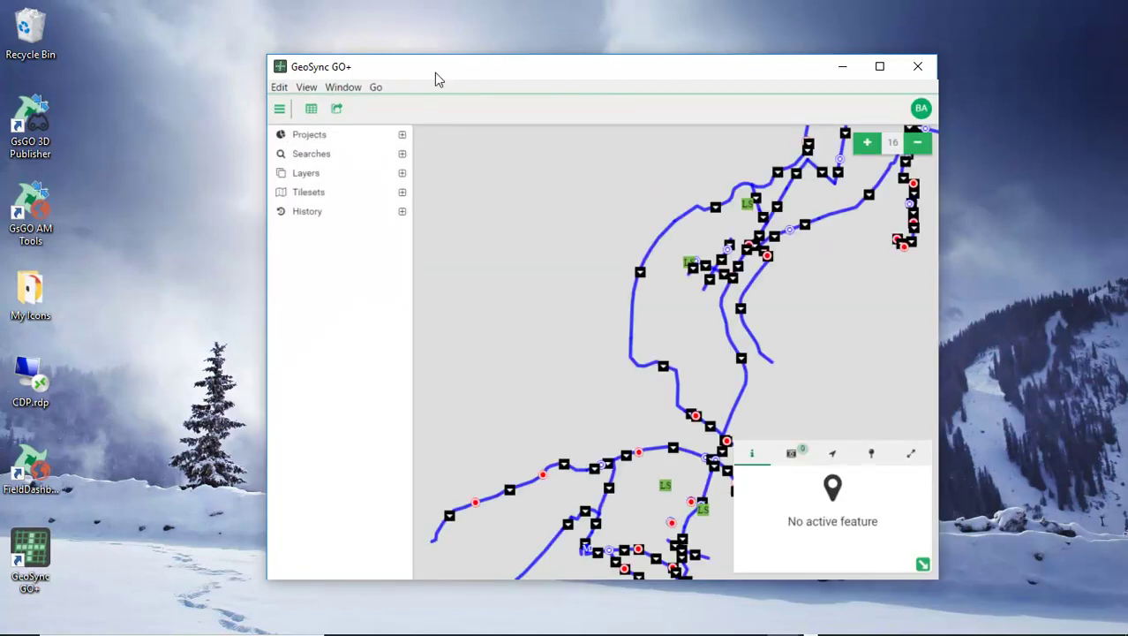
Expand Tilesets and switch on the CityWaterArcMap cached tileset.
drag(433, 72, 426, 73)
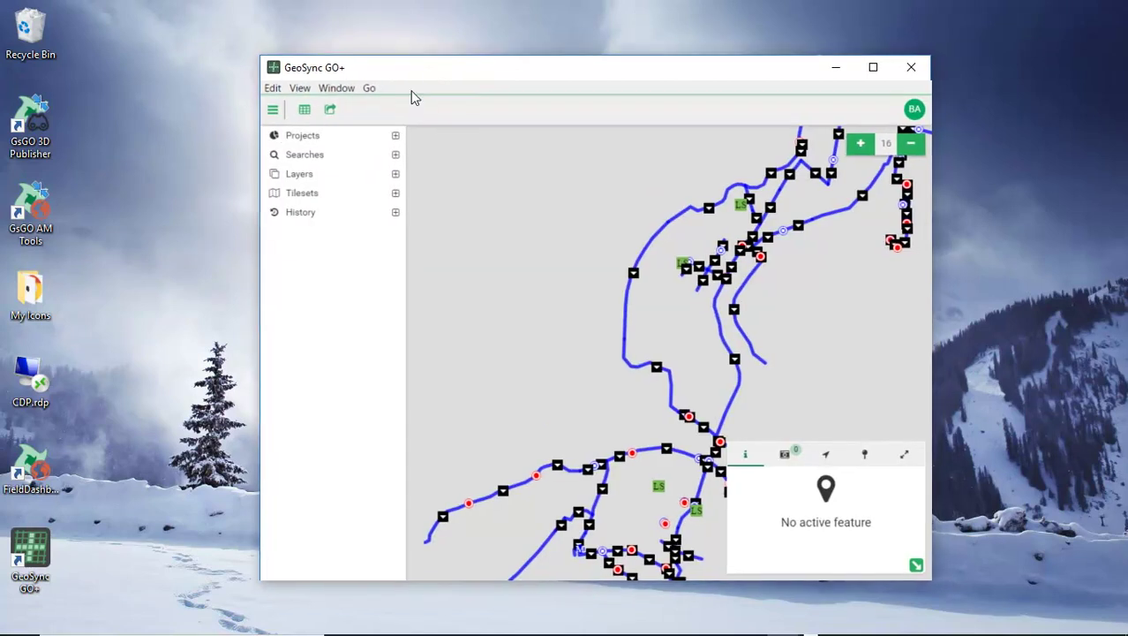
click(298, 195)
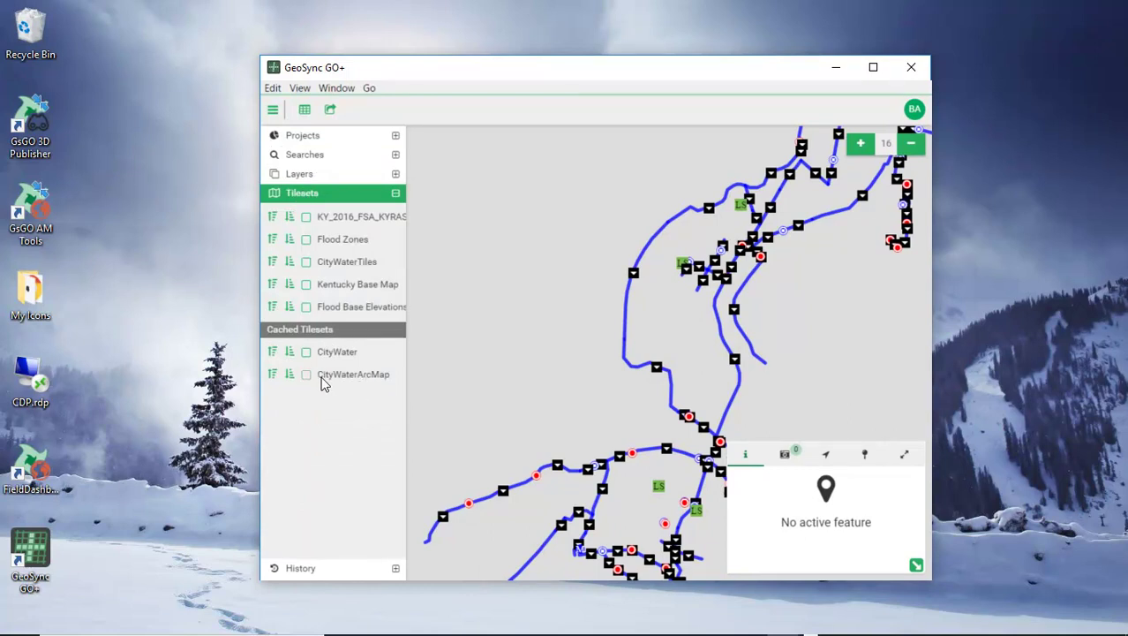
click(305, 375)
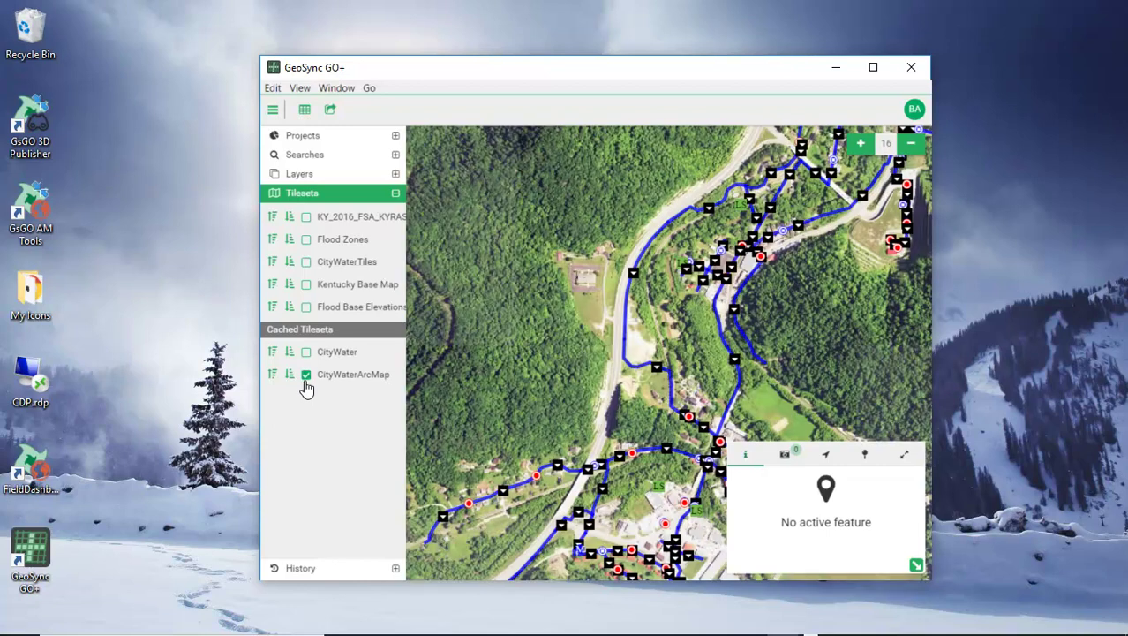
Zoom and pan the map to inspect the CityWaterArcMap aerial imagery beneath the water lines.
scroll(600, 328, down, 2)
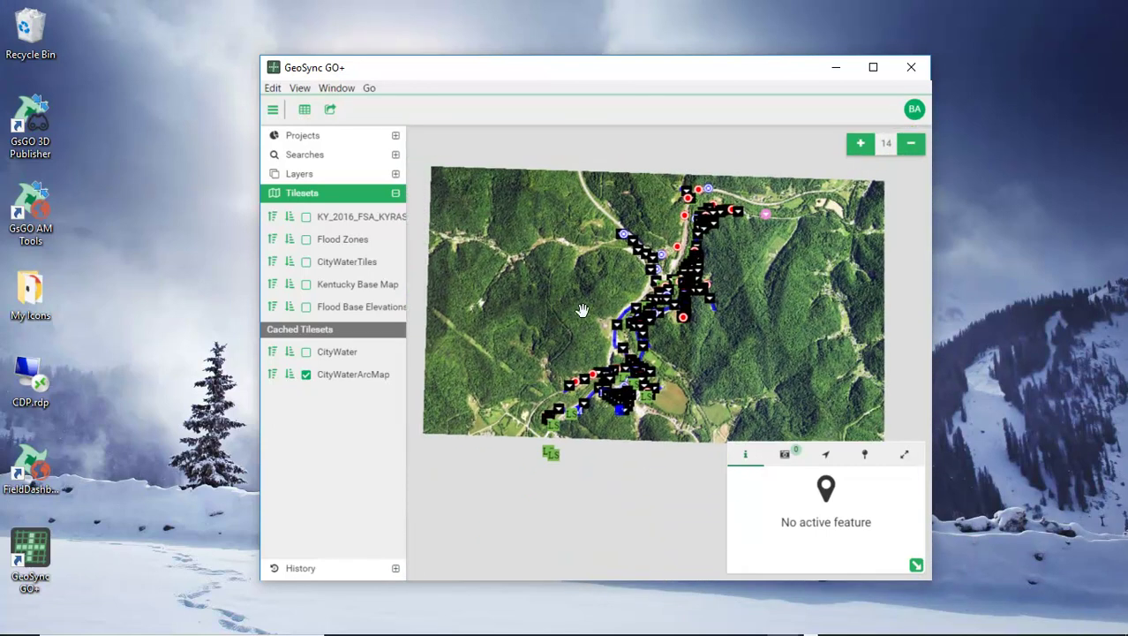
scroll(584, 309, up, 1)
drag(584, 298, 560, 266)
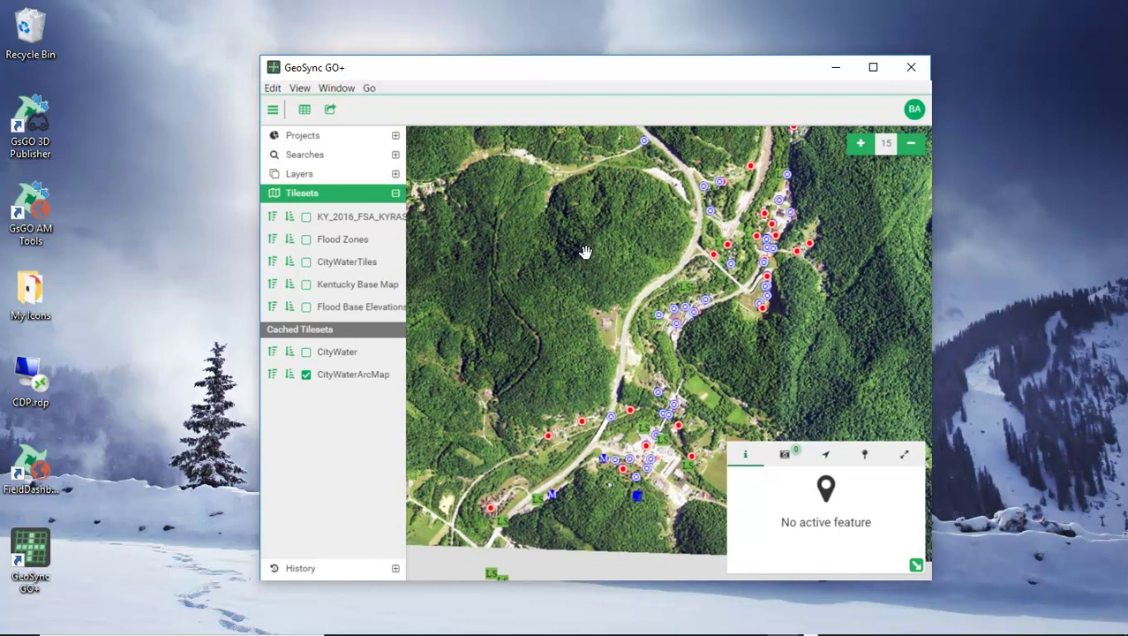
scroll(584, 247, down, 1)
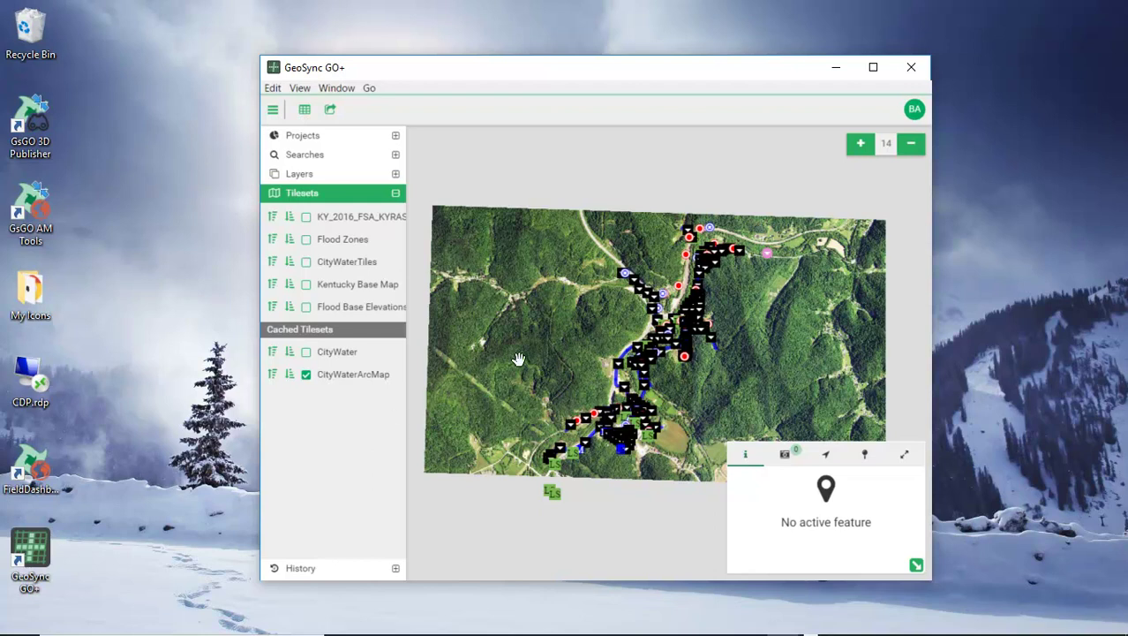
scroll(582, 322, up, 1)
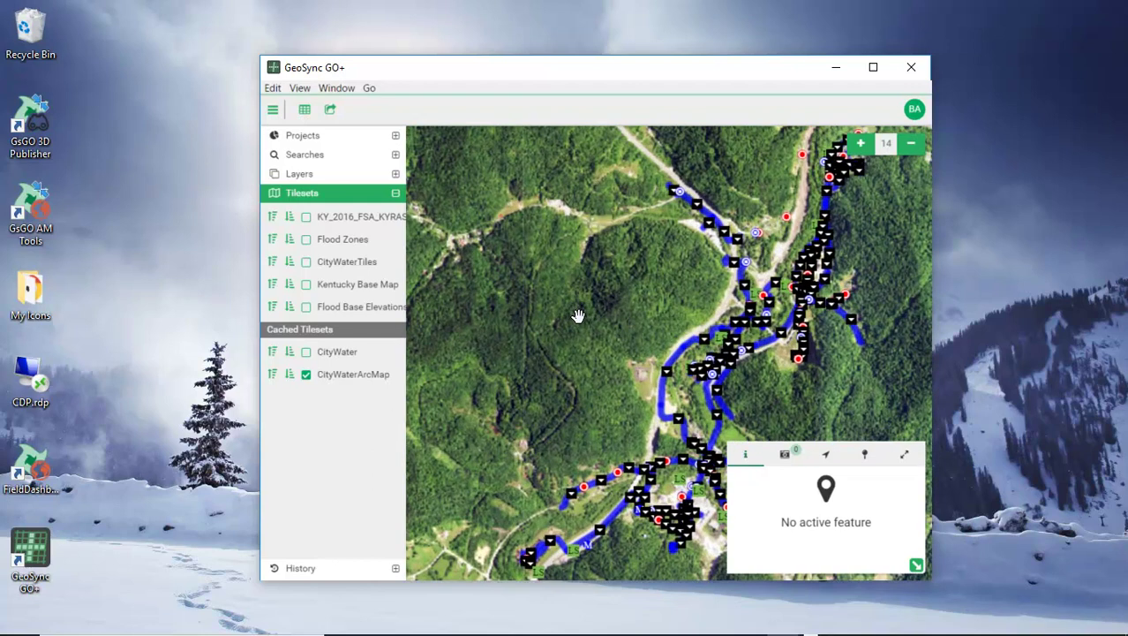